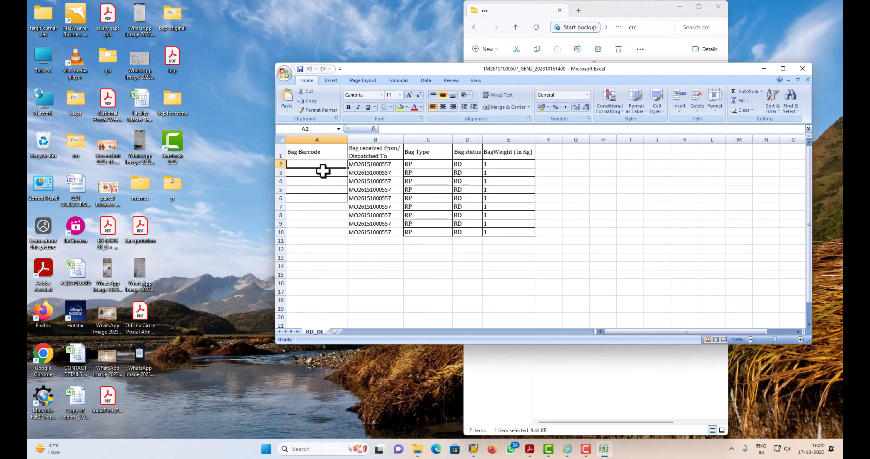
key("ctrl+v")
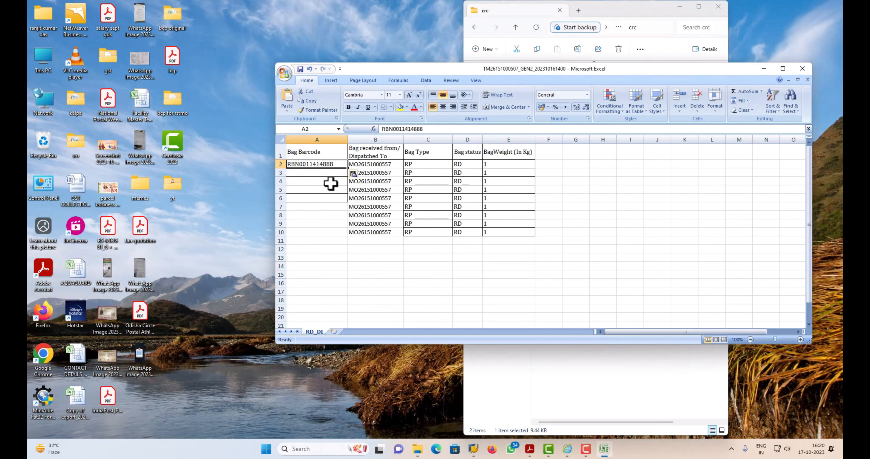
left_click(381, 165)
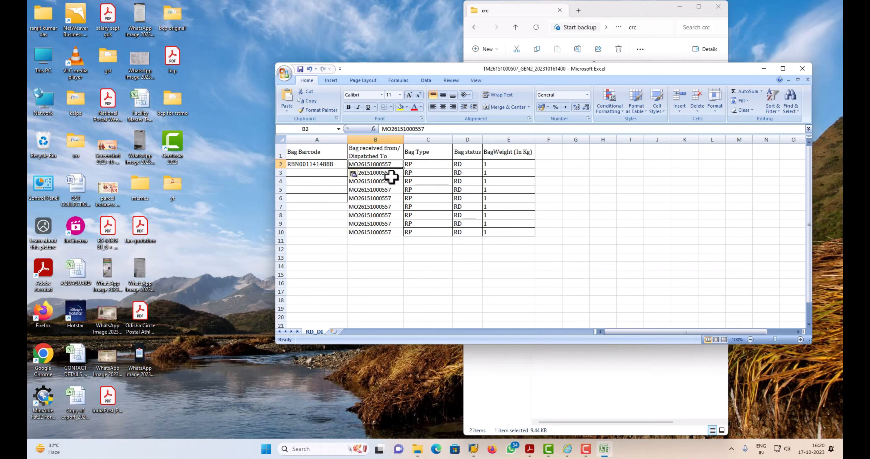
key("alt+Tab")
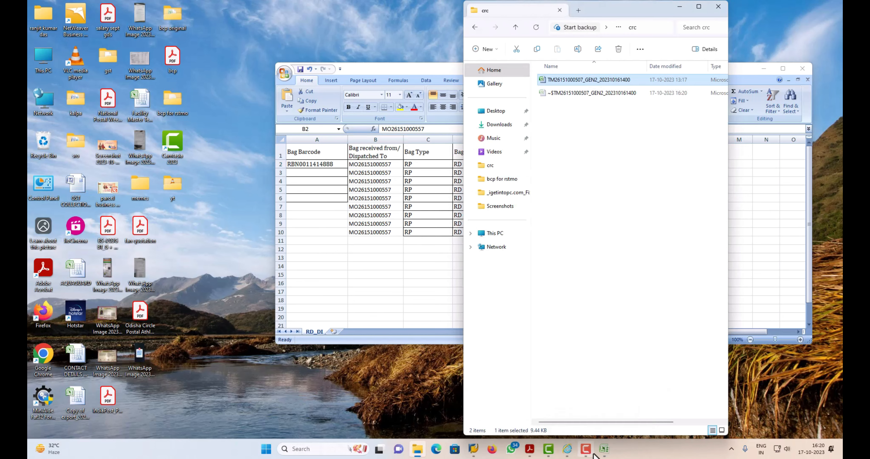
mouse_move(575, 455)
left_click(593, 428)
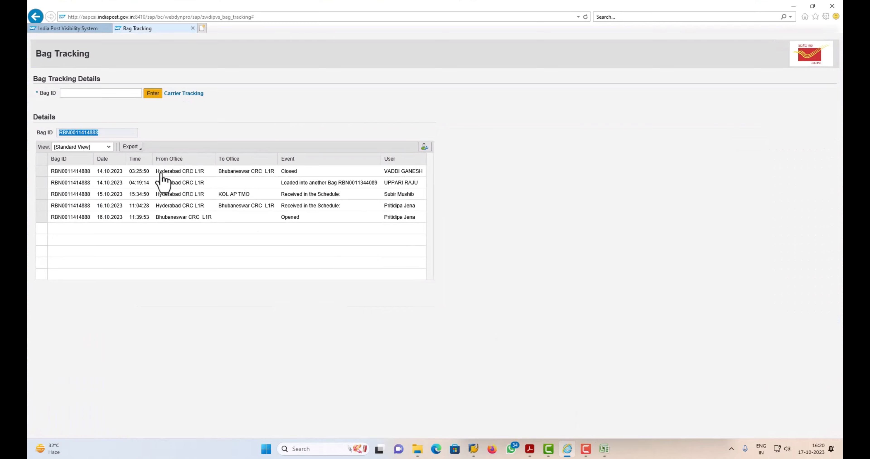
key("alt+Tab")
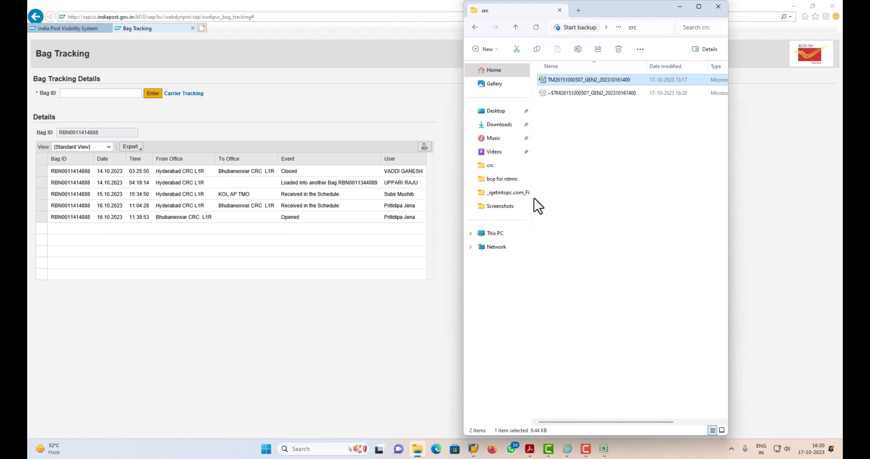
left_click(794, 6)
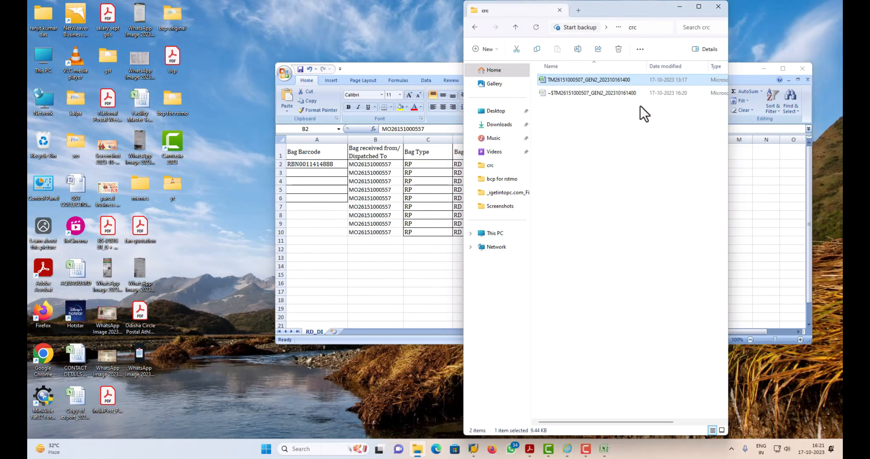
Open the "all mo" workbook from the "all office" folder.
left_click(475, 27)
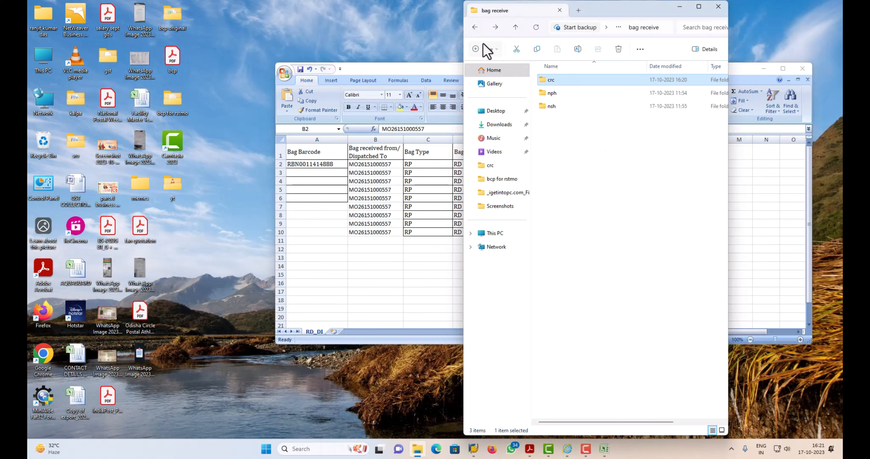
left_click(475, 27)
double_click(562, 83)
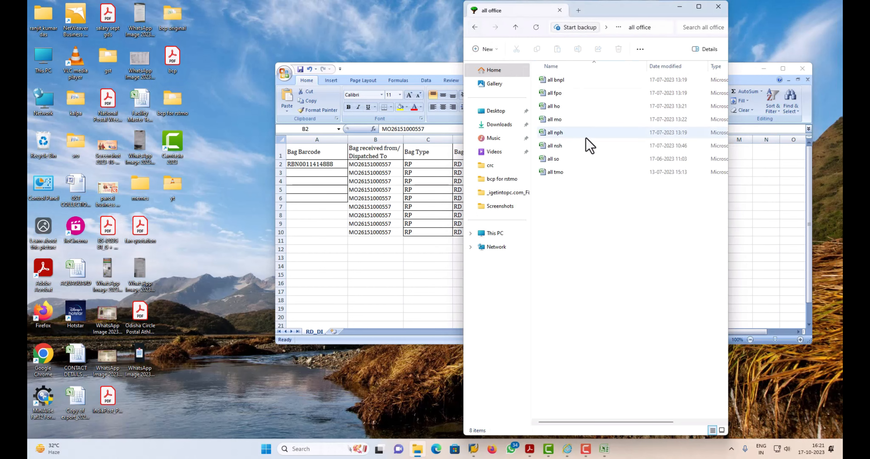
double_click(561, 120)
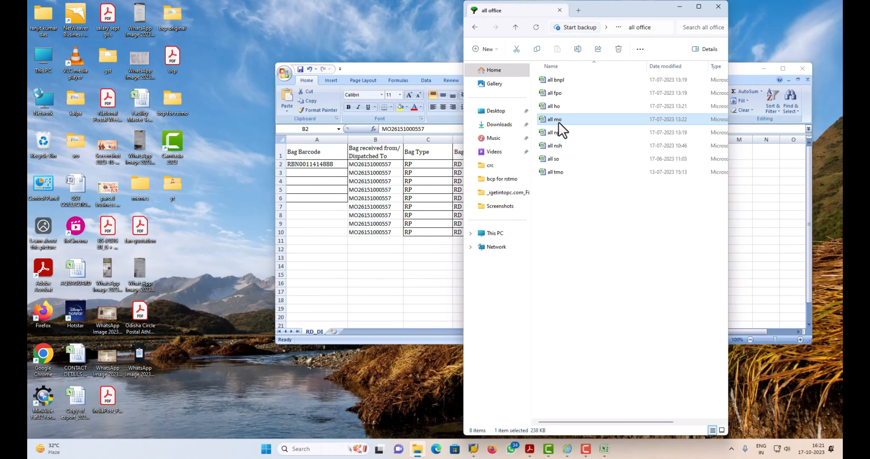
left_click(356, 211)
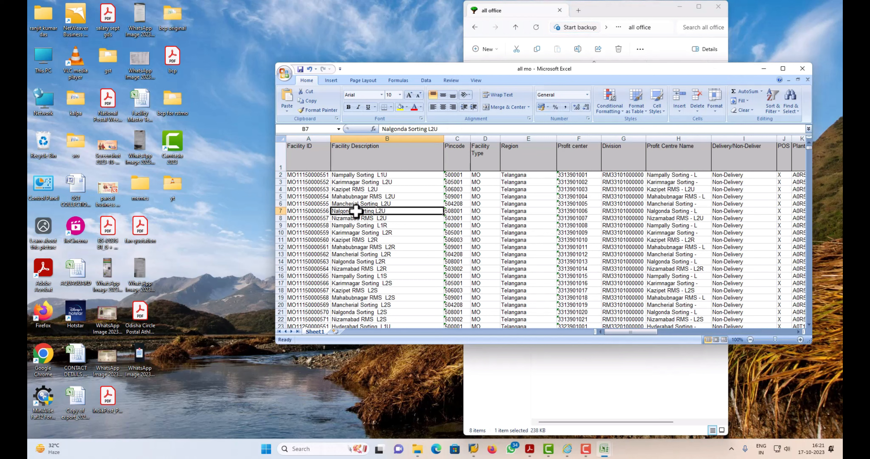
key("ctrl+f")
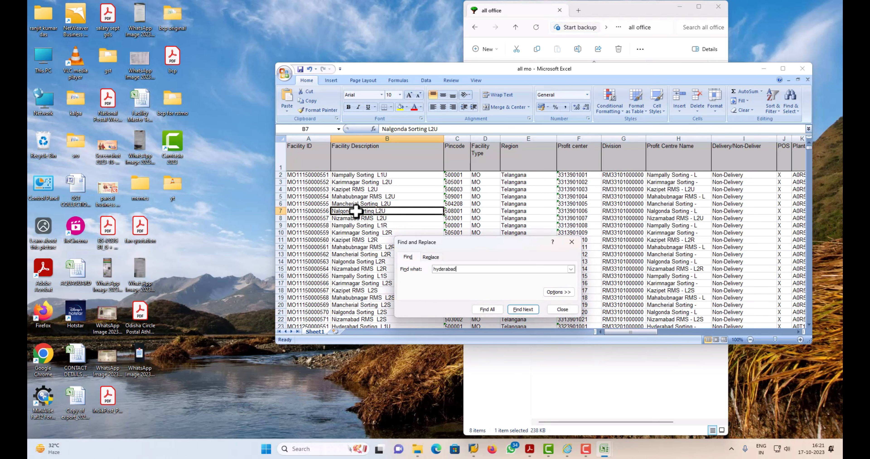
key("Return")
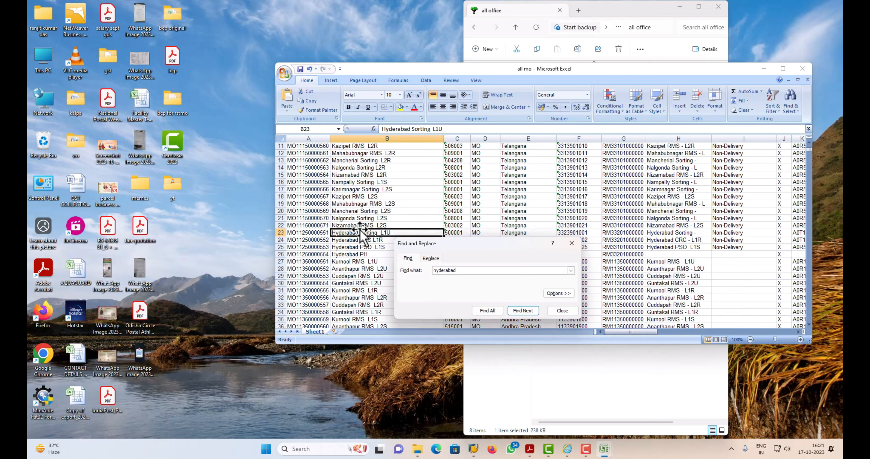
key("Return")
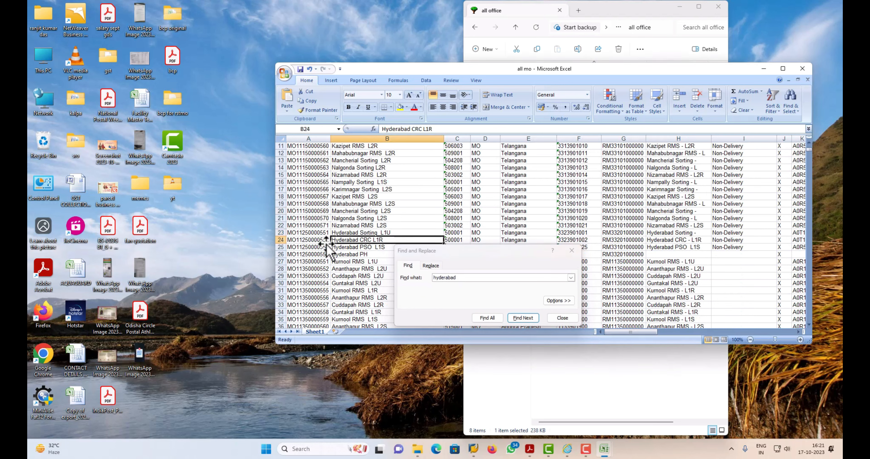
left_click(320, 241)
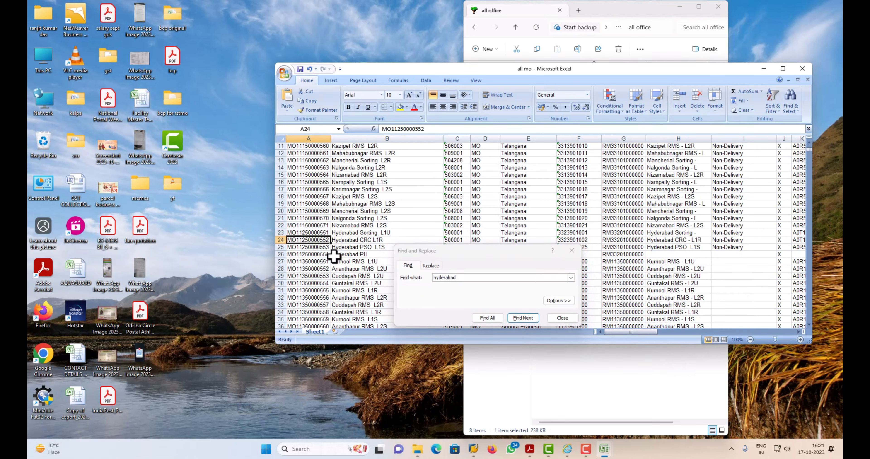
key("ctrl+c")
left_click(605, 393)
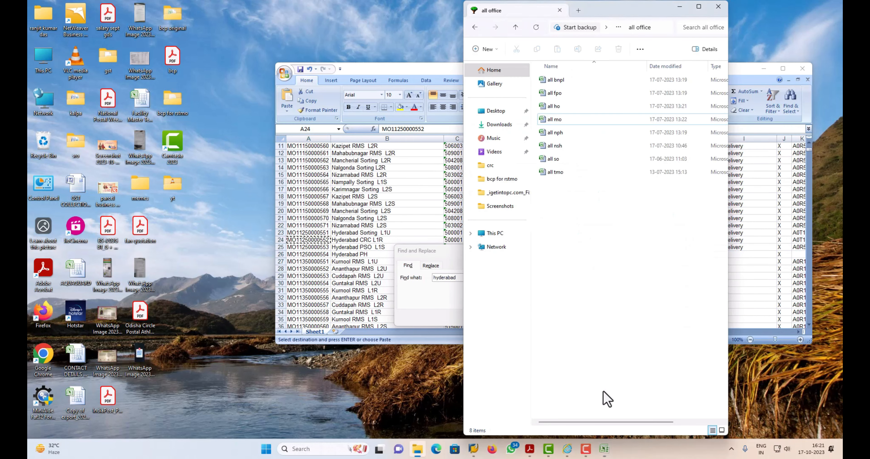
mouse_move(604, 449)
left_click(575, 417)
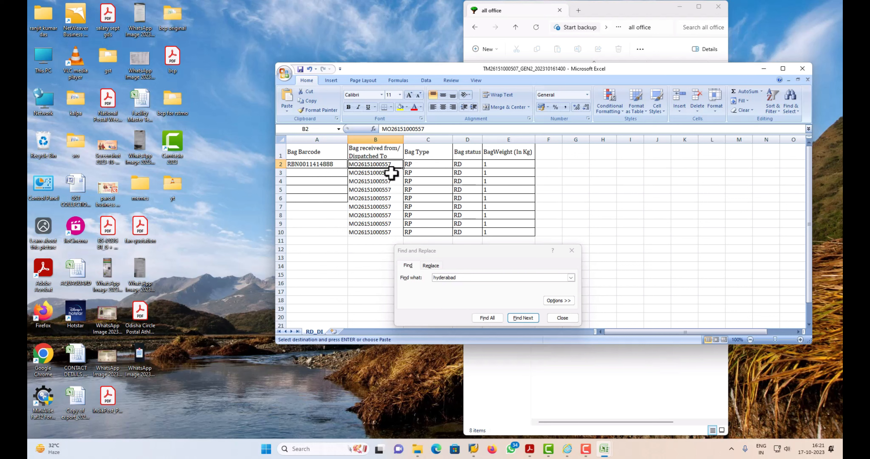
Check the Bag Type in cell C2 against the Register Bag code in section 4.1 of bcp.pdf.
left_click(420, 165)
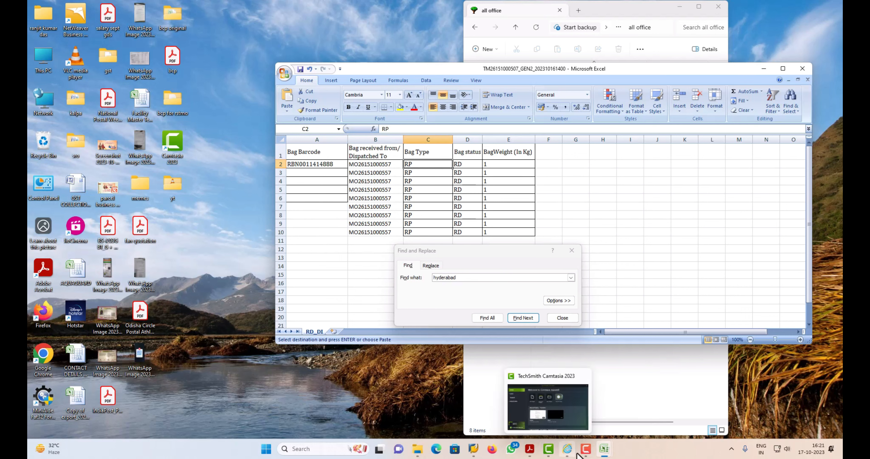
left_click(530, 449)
scroll(476, 262, "up", 3)
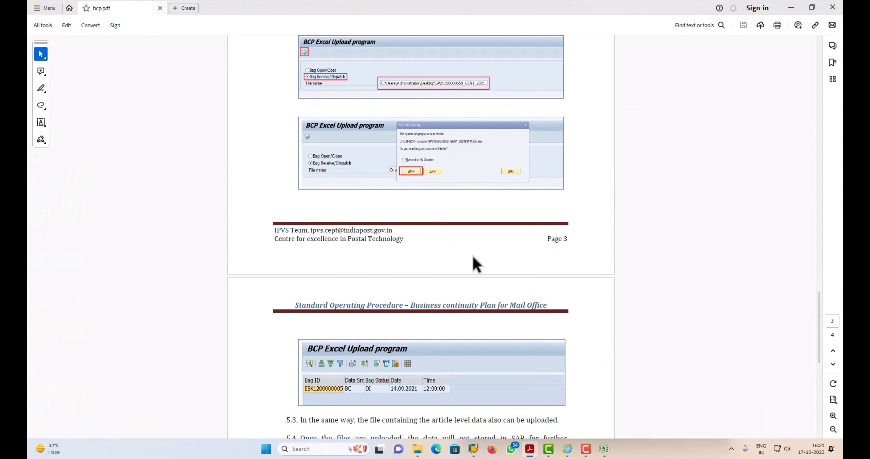
scroll(473, 262, "up", 10)
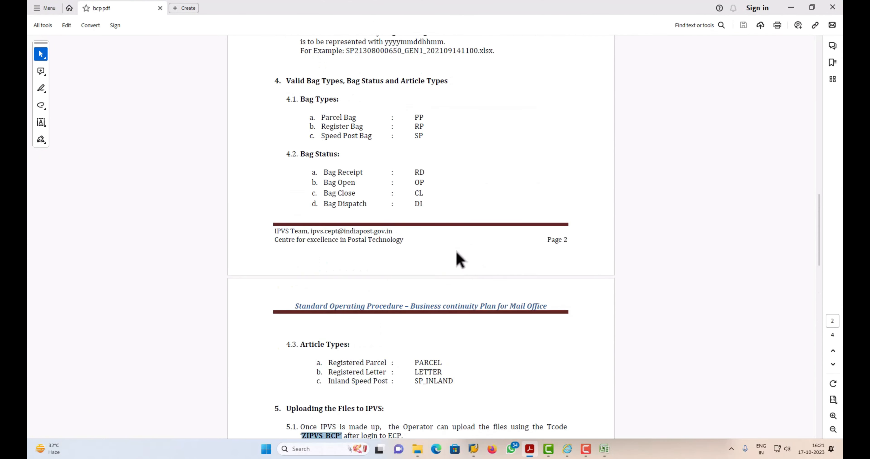
scroll(439, 236, "up", 1)
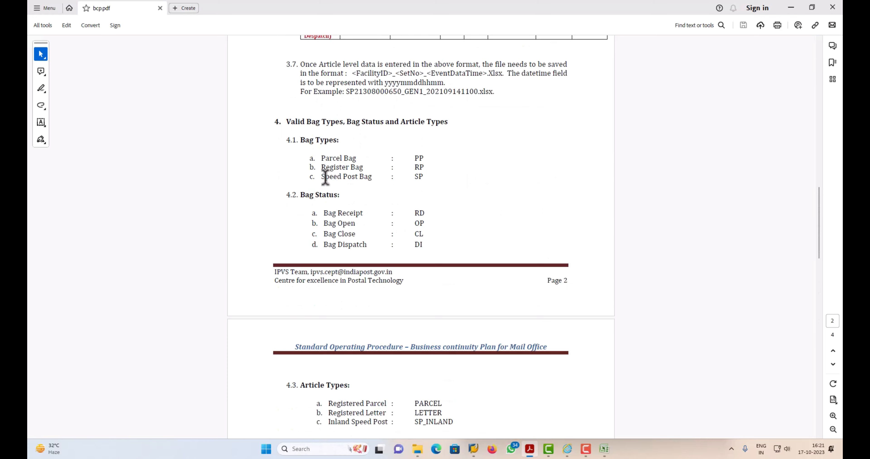
left_click_drag(413, 167, 434, 168)
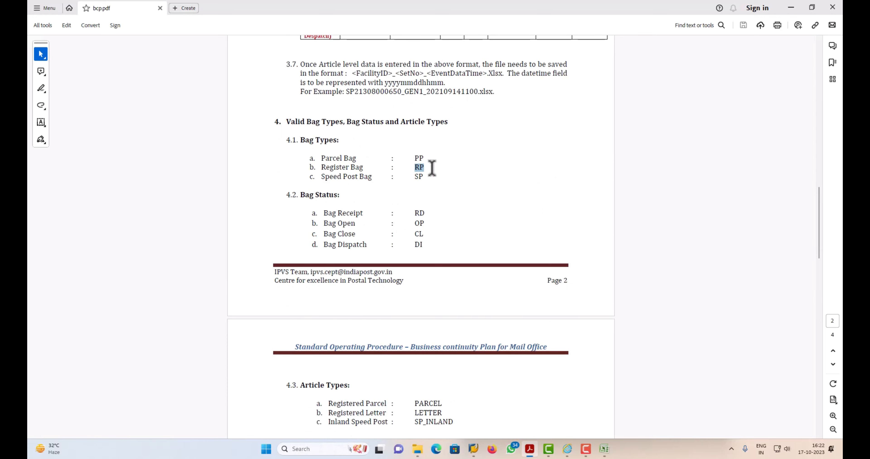
left_click(603, 450)
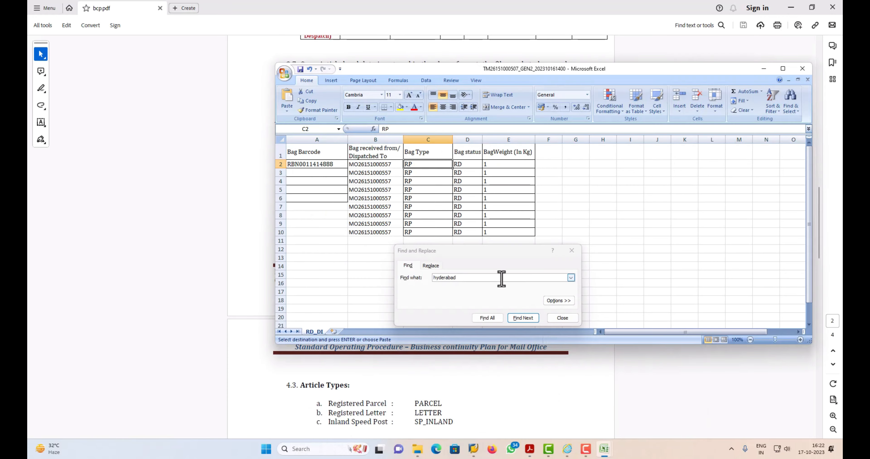
Check the Bag status in cell D2 against the Bag Receipt code in section 4.2 of bcp.pdf.
left_click(471, 165)
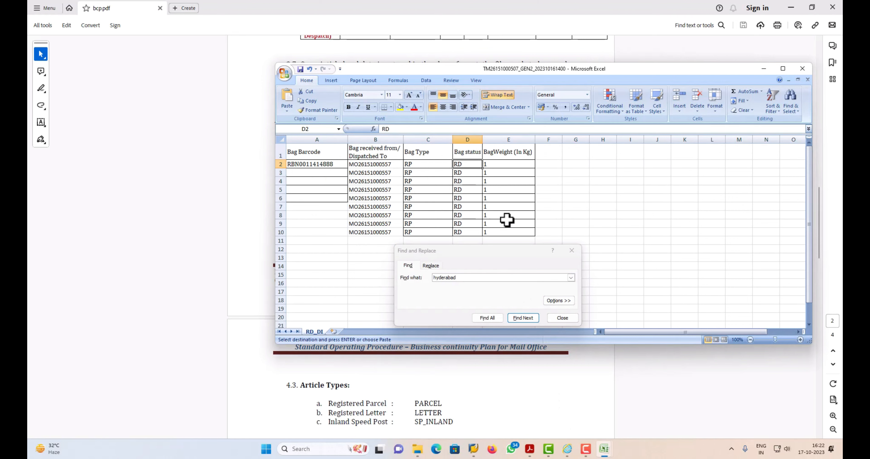
mouse_move(586, 448)
mouse_move(609, 456)
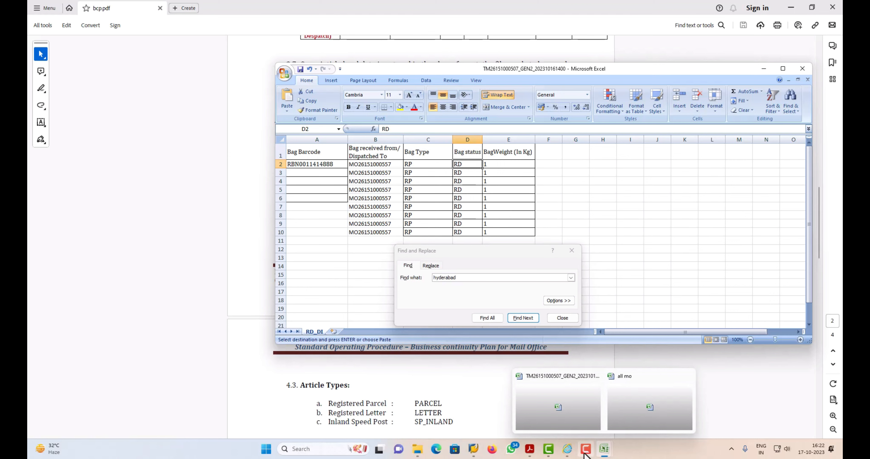
left_click(529, 449)
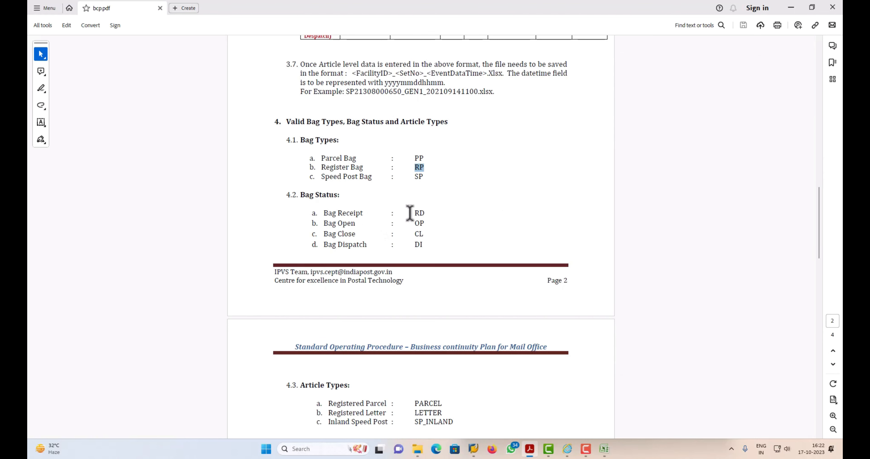
left_click_drag(415, 213, 462, 219)
left_click(452, 219)
mouse_move(603, 453)
left_click(570, 419)
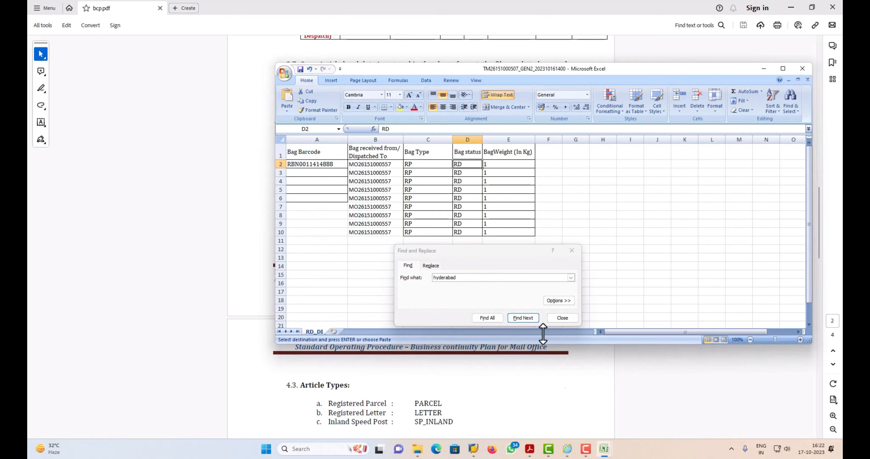
Clear the unused sample entries in B3:E10, leaving only the first bag's row filled in.
left_click(495, 165)
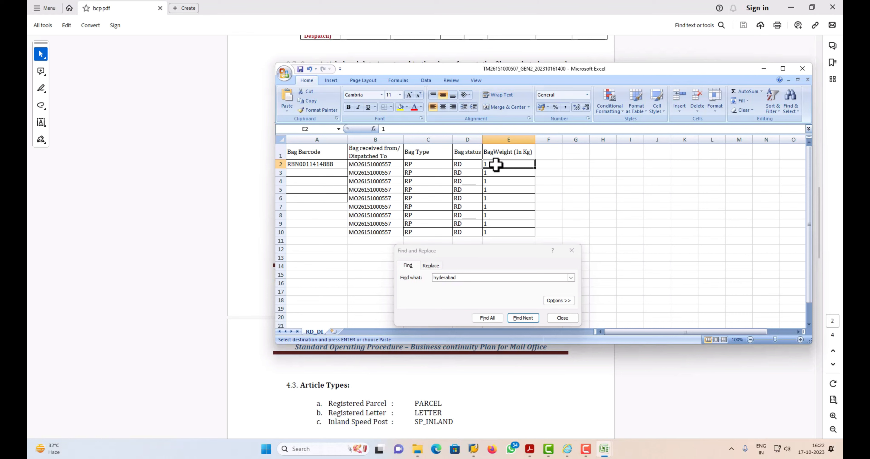
left_click_drag(323, 172, 326, 223)
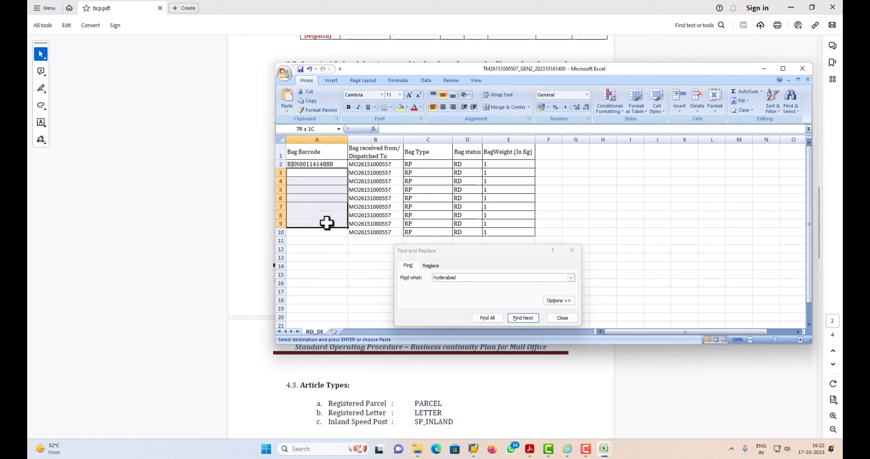
left_click(330, 172)
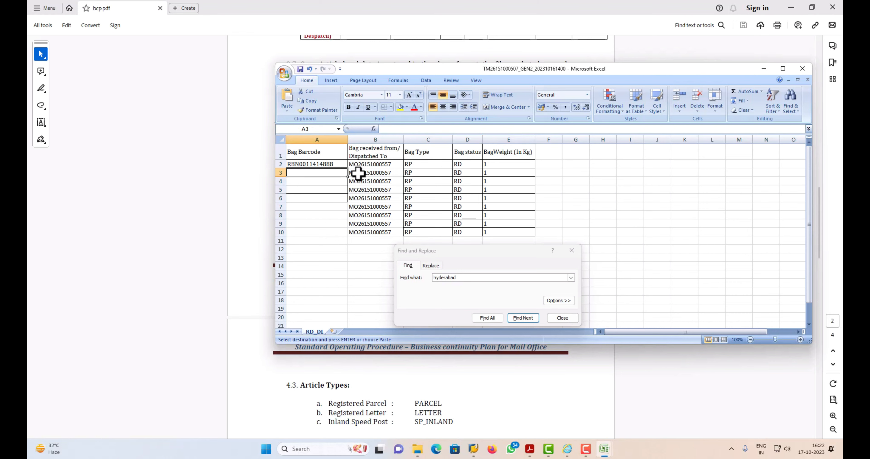
left_click_drag(358, 174, 485, 228)
key("Delete")
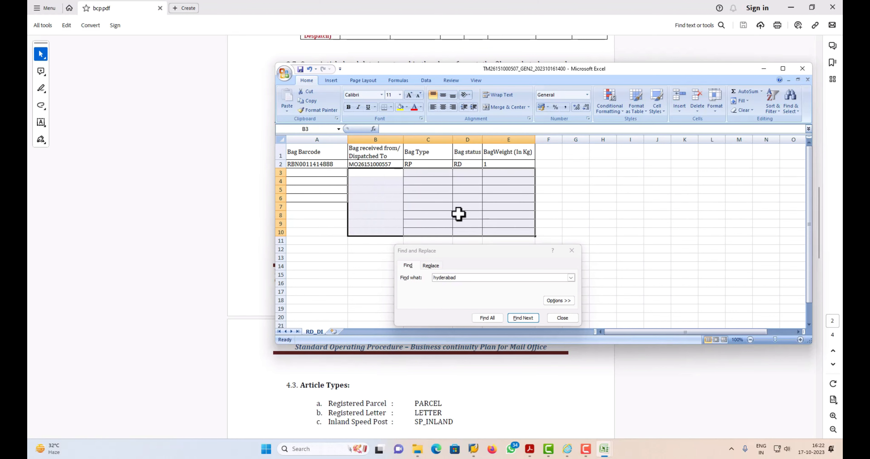
left_click(284, 72)
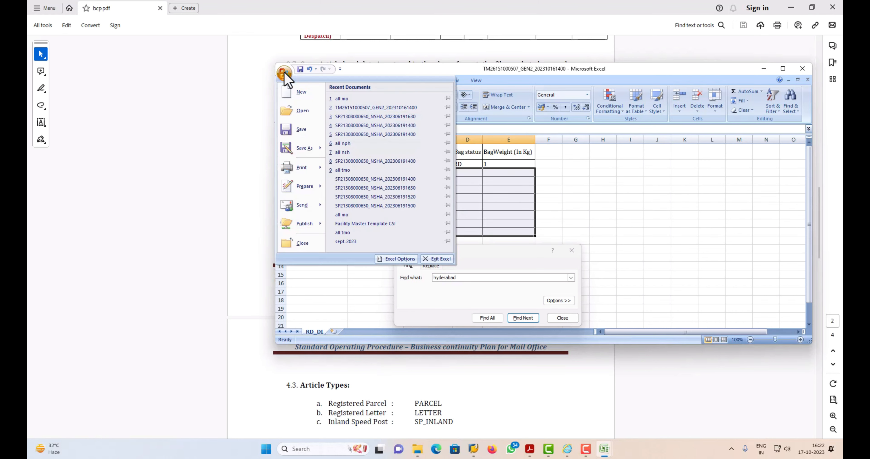
left_click(313, 151)
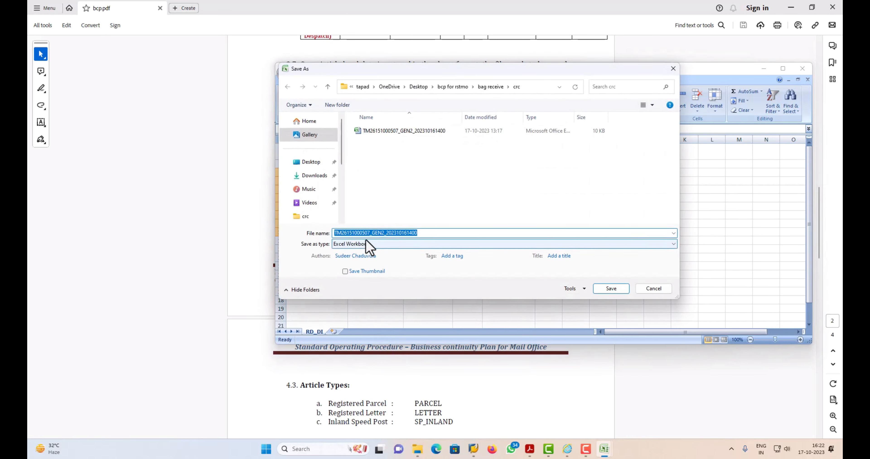
left_click(370, 234)
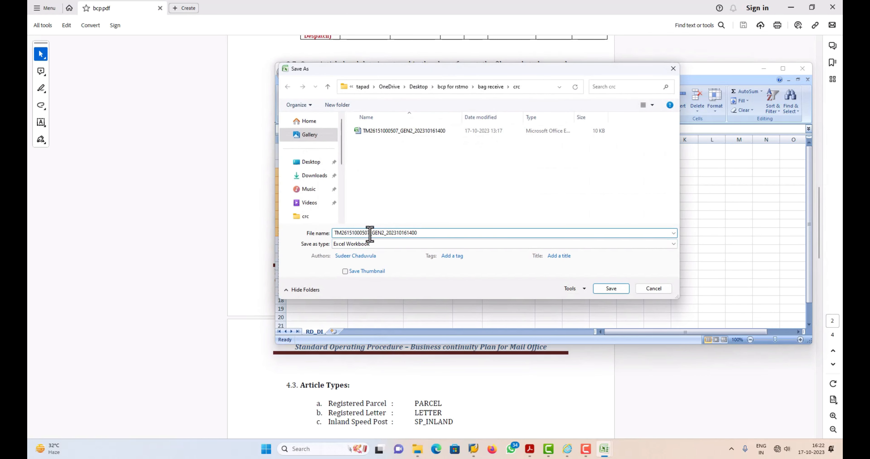
double_click(369, 233)
left_click(349, 232)
key("BackSpace")
key("BackSpace")
type("3")
left_click(613, 289)
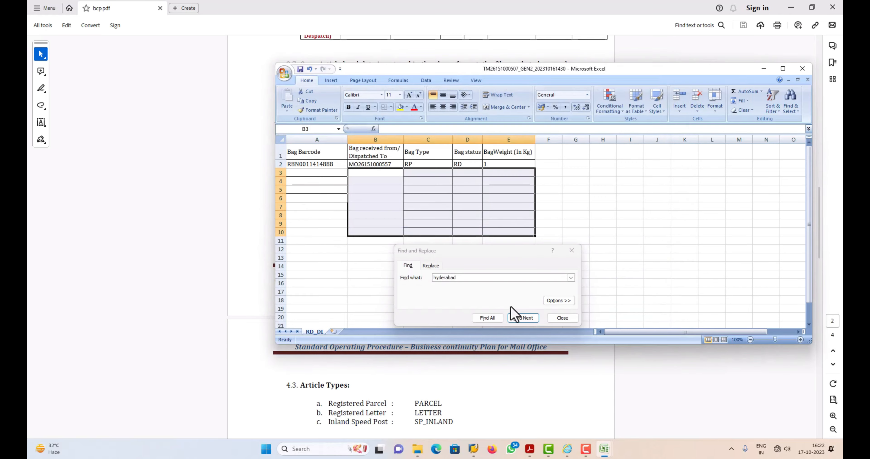
left_click(803, 68)
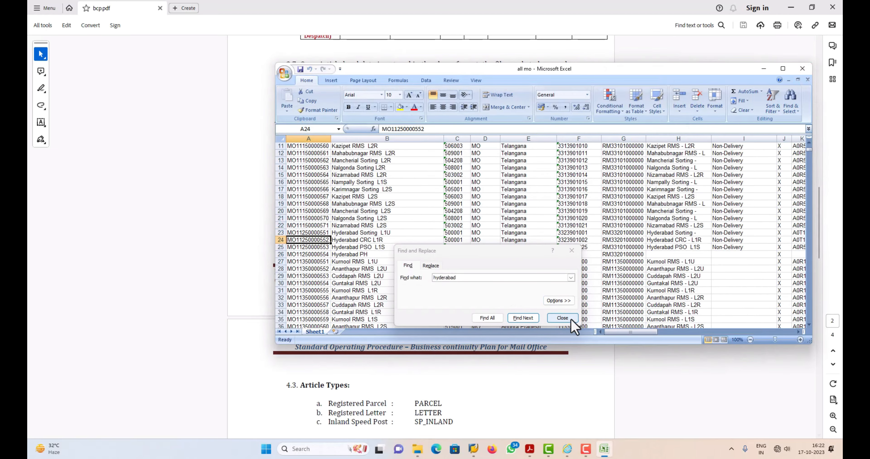
left_click(563, 318)
left_click(764, 68)
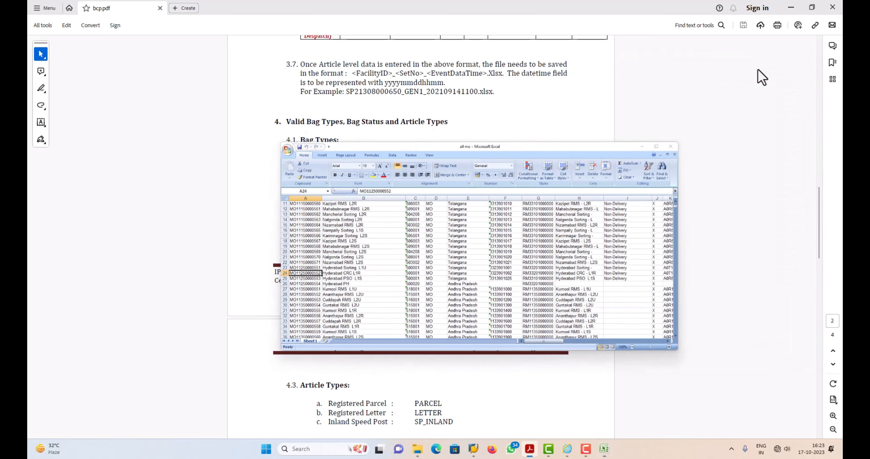
left_click(791, 7)
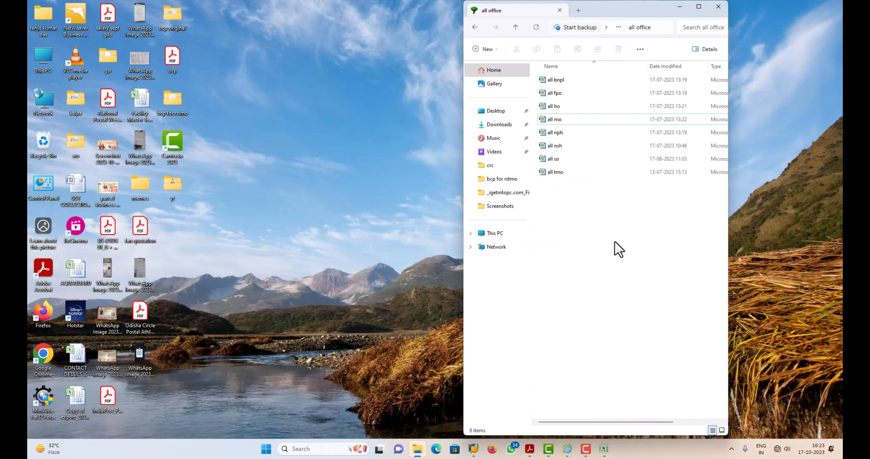
left_click(475, 28)
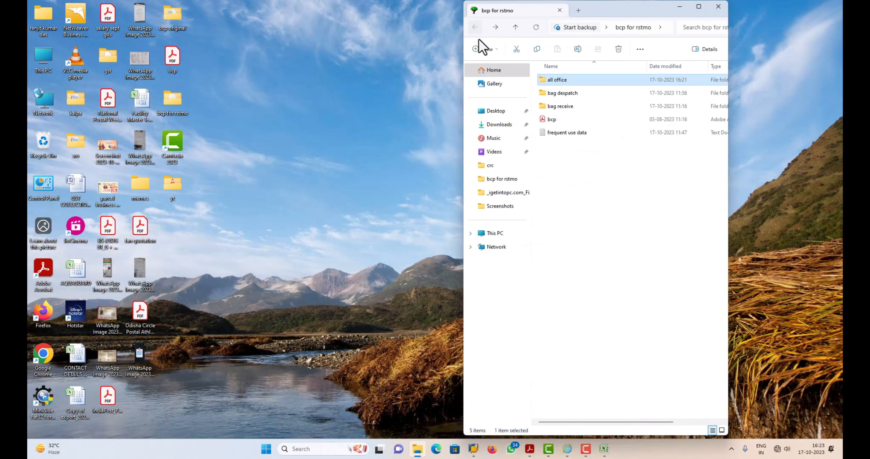
double_click(554, 106)
double_click(560, 88)
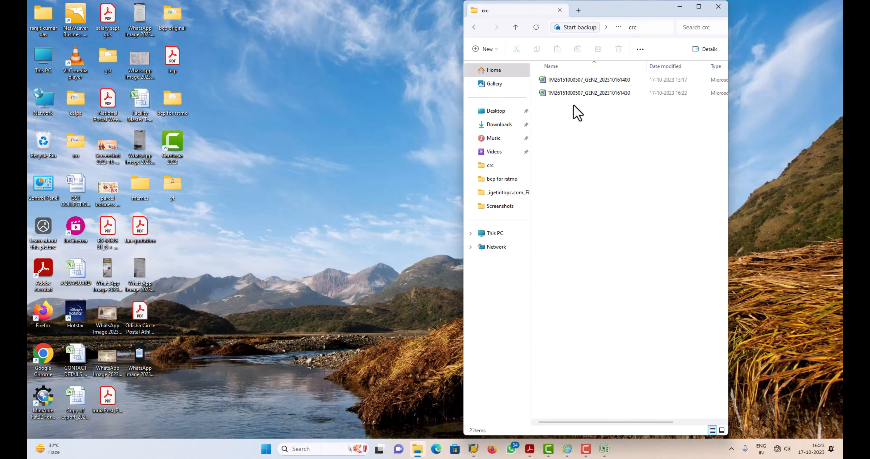
left_click(630, 96)
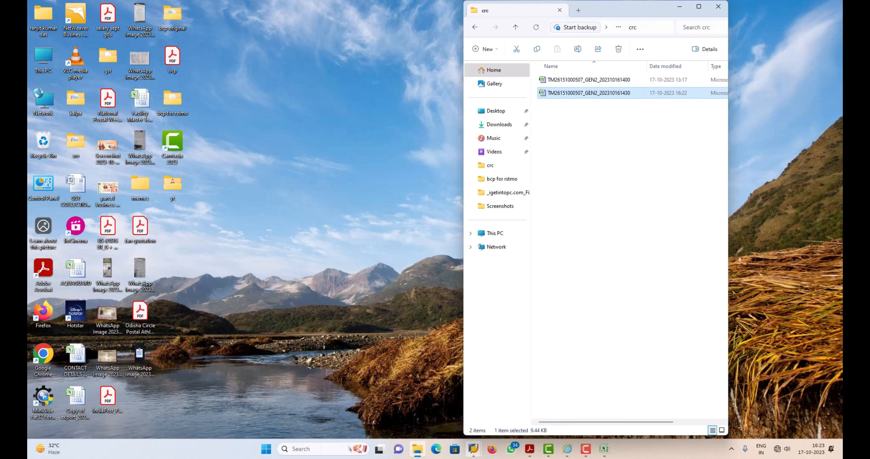
Switch to SAP Easy Access and run the transaction zipvs_bcp.
left_click(473, 449)
left_click(484, 424)
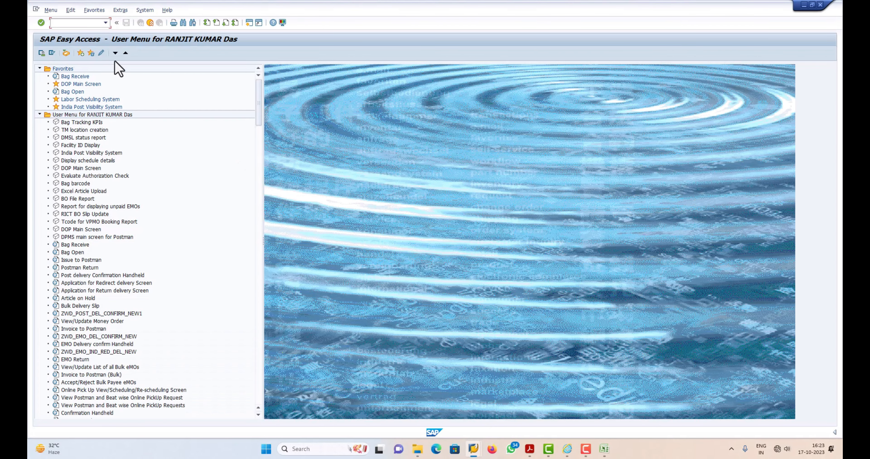
left_click(105, 23)
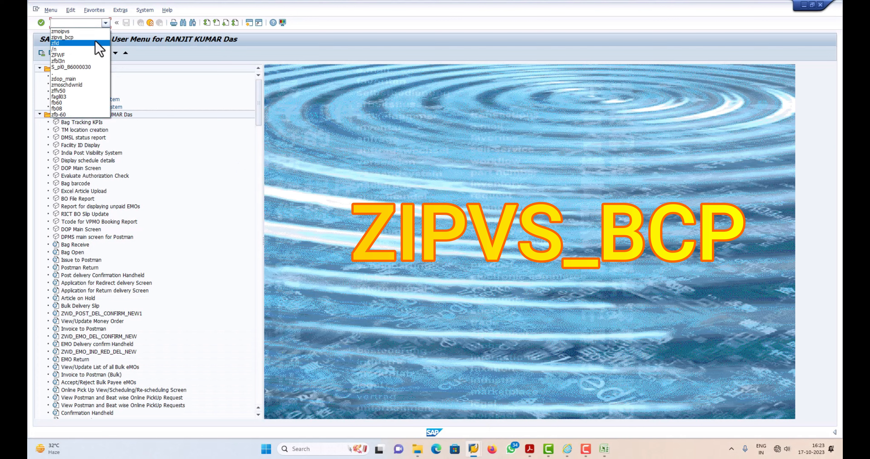
left_click(95, 42)
left_click(105, 23)
left_click(60, 30)
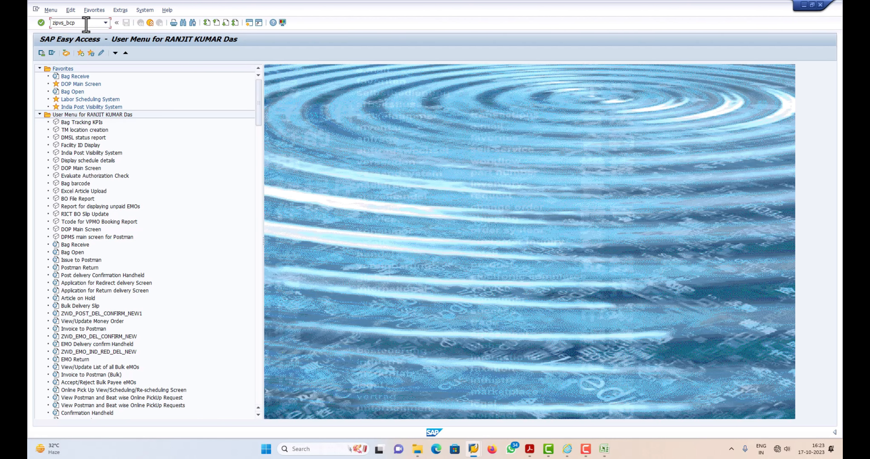
key("Return")
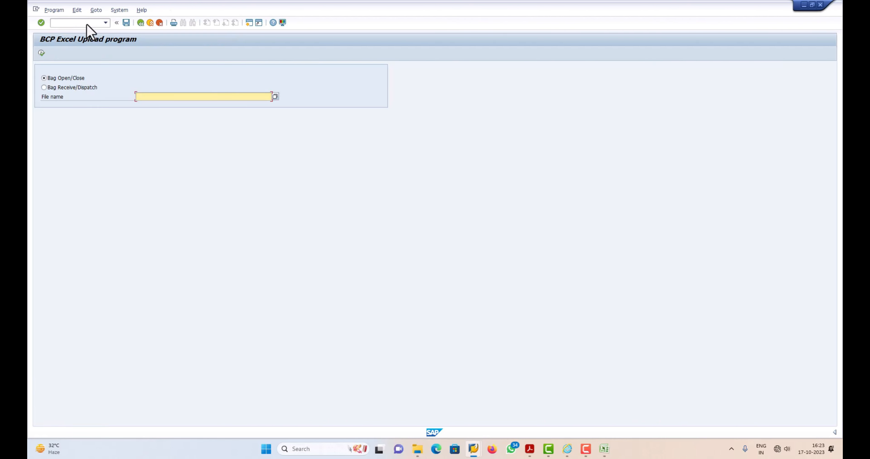
Set the BCP Excel upload type to Bag Receive/Dispatch and open the file selection for the file name.
left_click(44, 87)
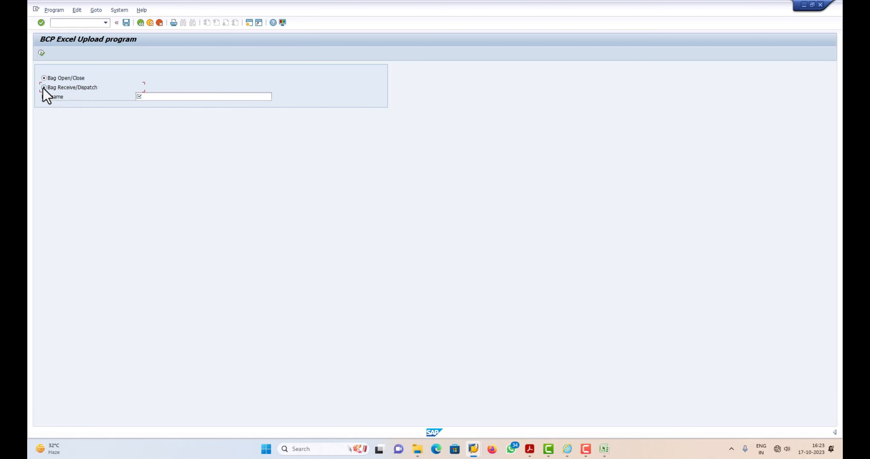
left_click(167, 98)
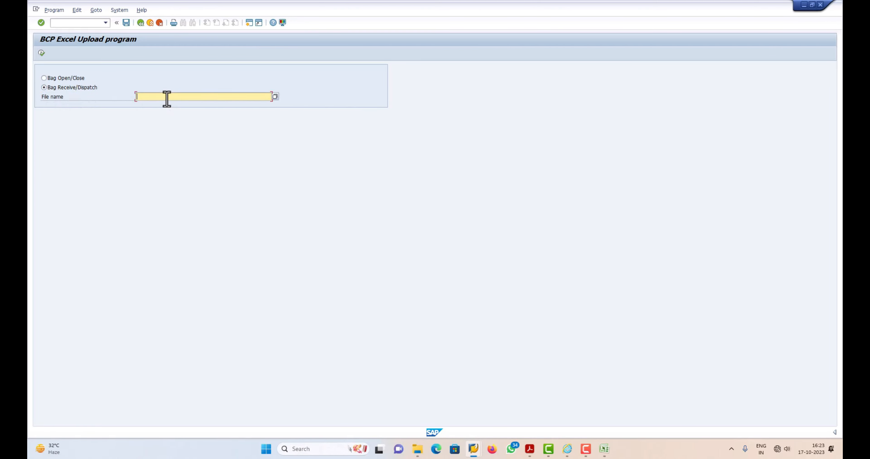
left_click(275, 97)
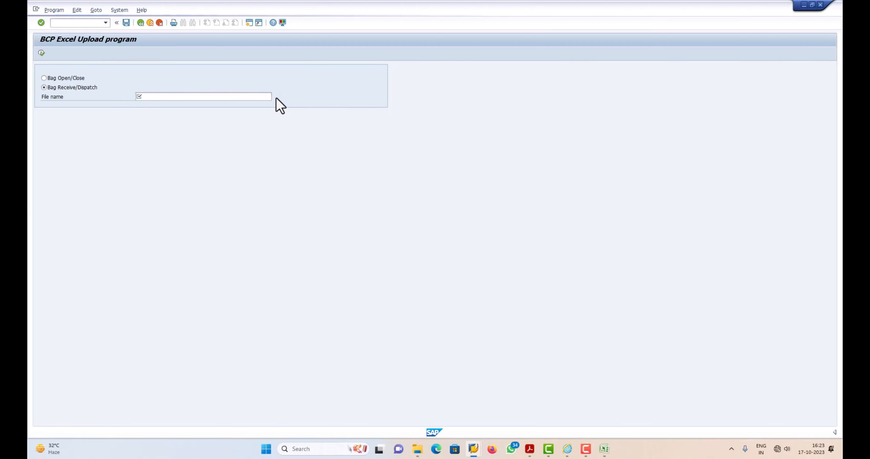
left_click(49, 85)
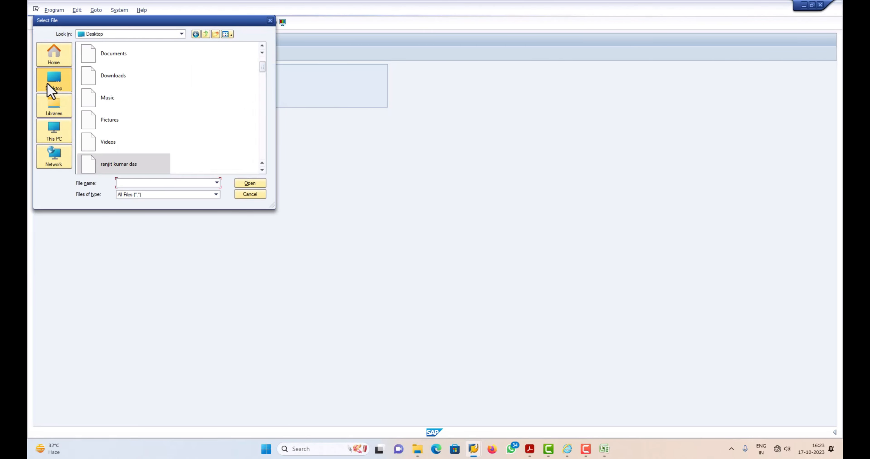
scroll(150, 142, "down", 2)
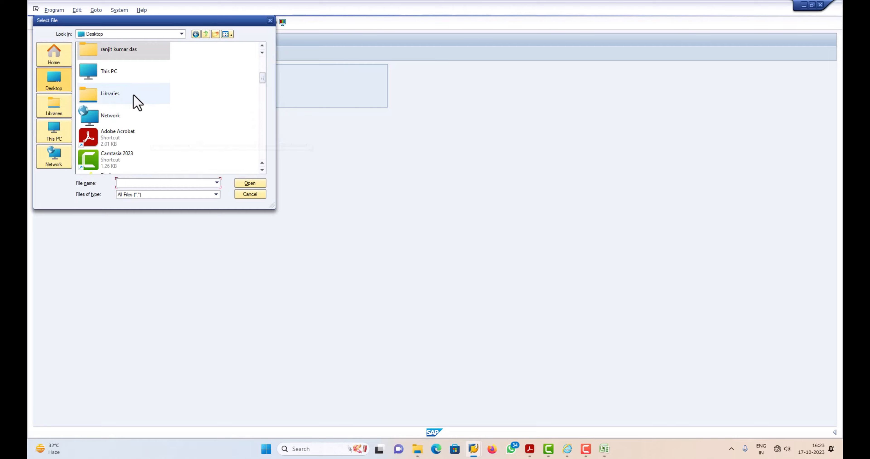
left_click(119, 78)
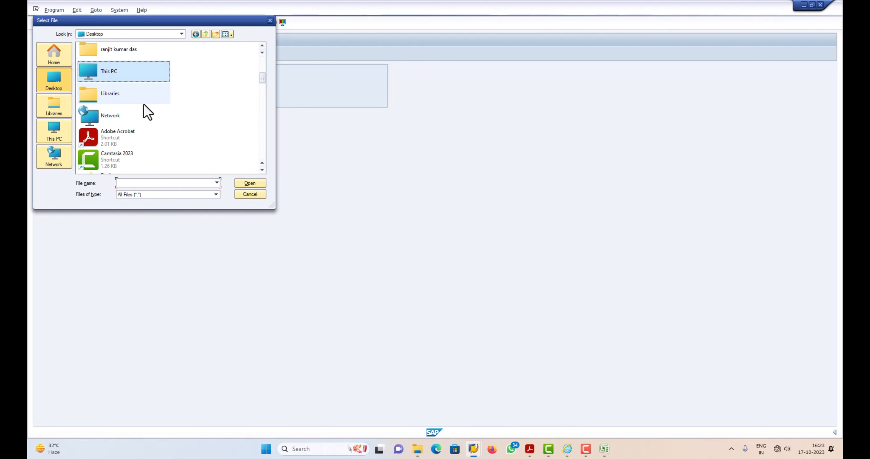
scroll(198, 120, "down", 3)
scroll(197, 119, "down", 3)
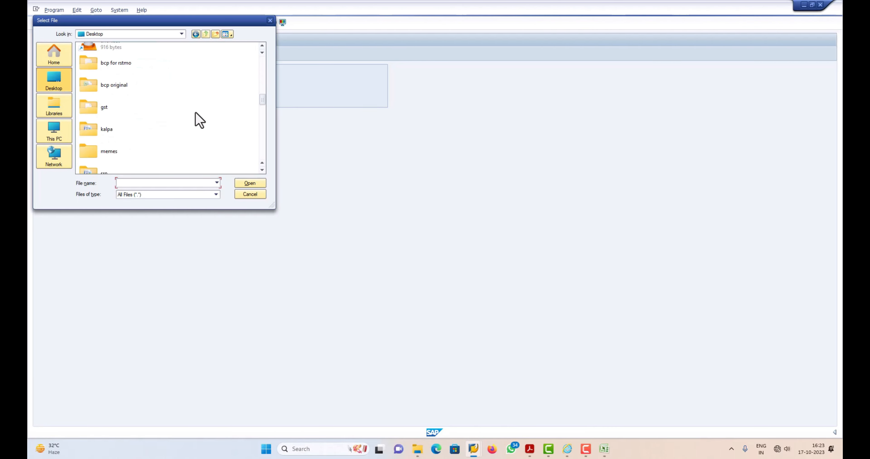
double_click(108, 63)
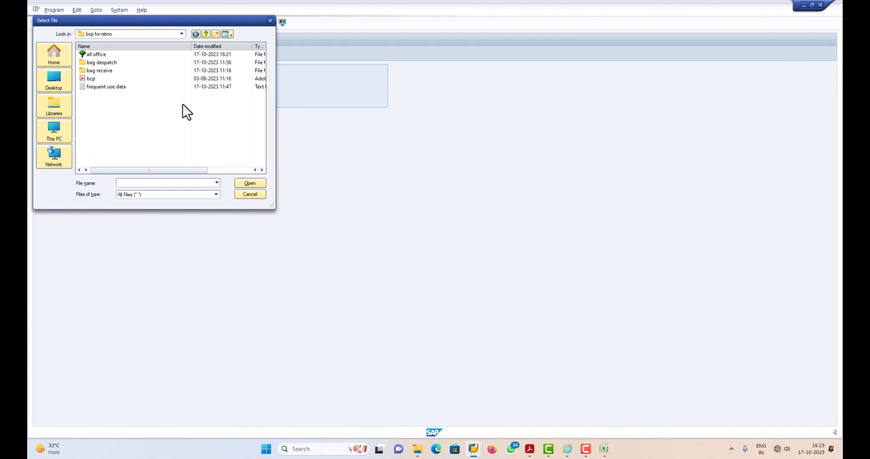
double_click(101, 71)
double_click(91, 54)
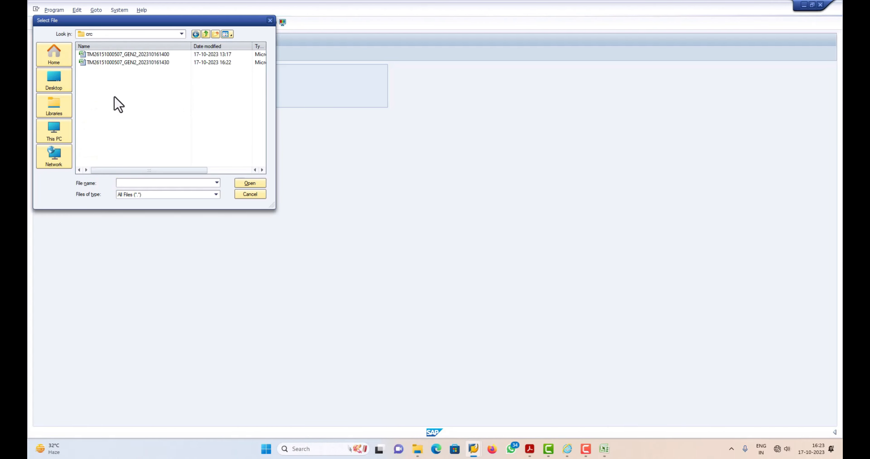
left_click(168, 63)
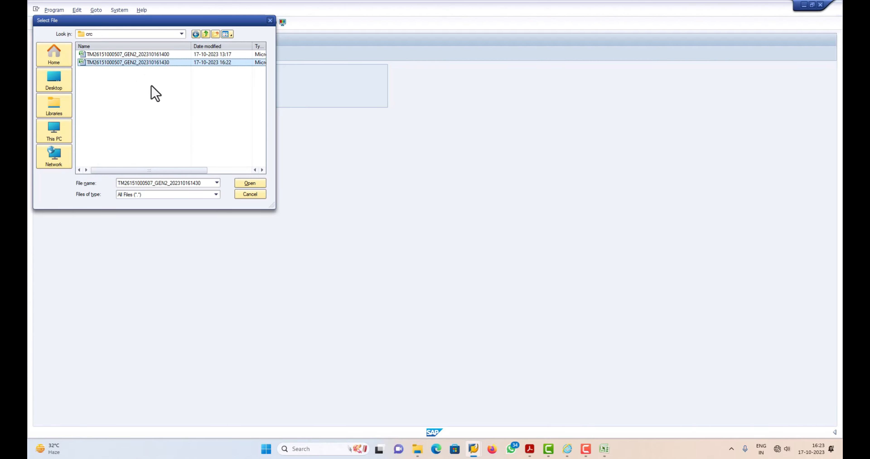
left_click(249, 182)
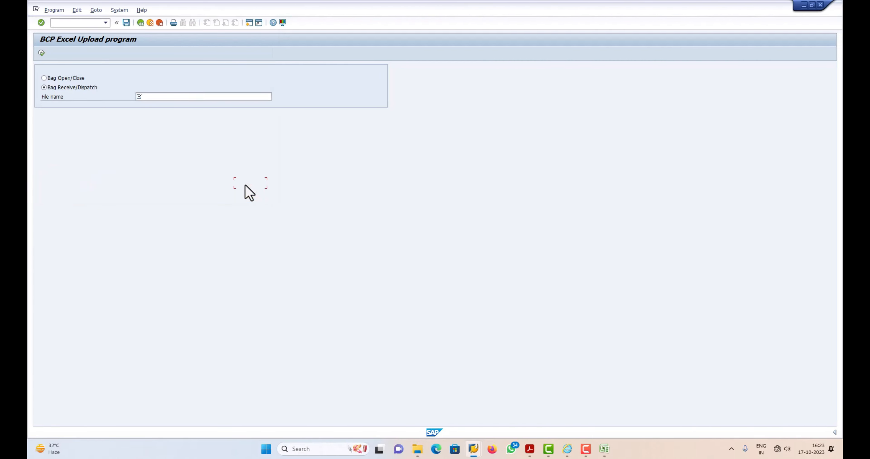
Execute the upload and allow SAP to access the file, remembering the decision.
left_click(42, 53)
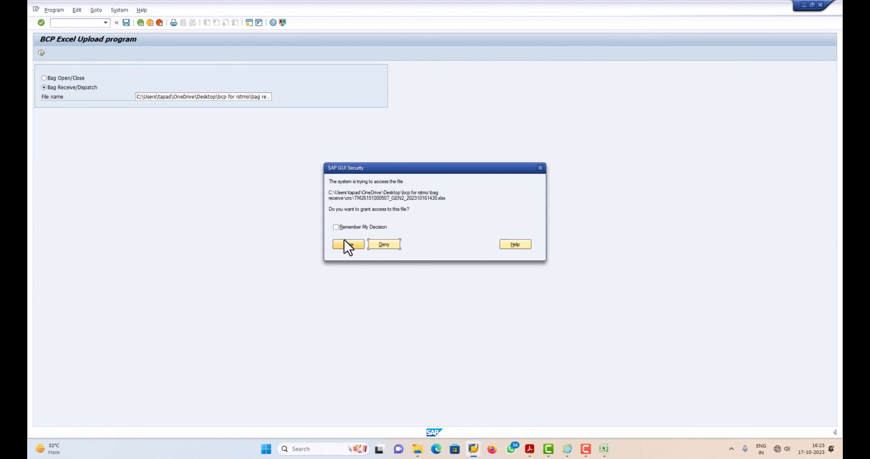
left_click(336, 228)
left_click(354, 245)
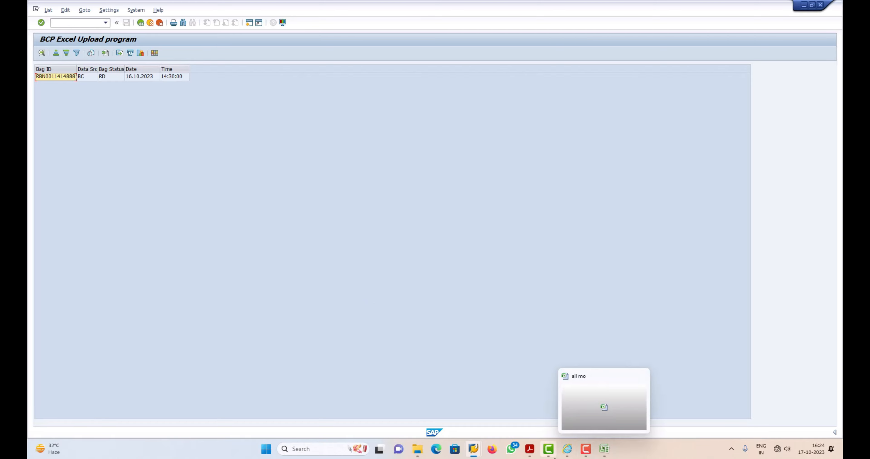
left_click(568, 449)
left_click(588, 419)
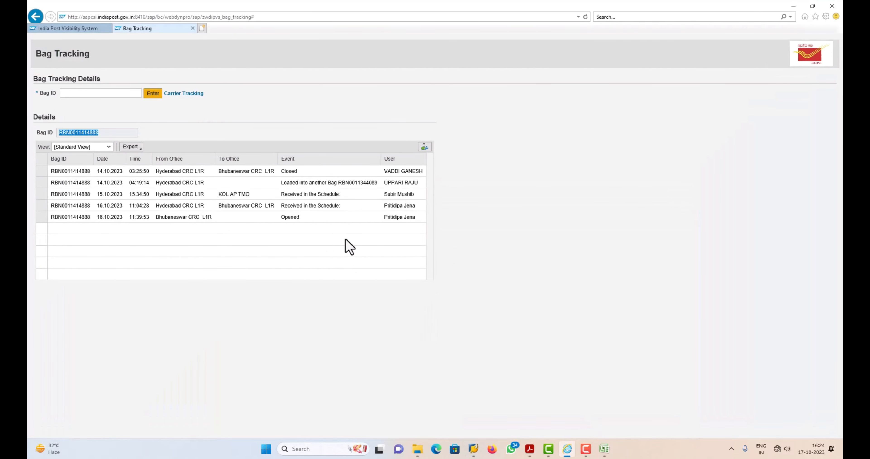
left_click(104, 134)
left_click_drag(103, 132, 55, 133)
key("ctrl+c")
left_click(94, 93)
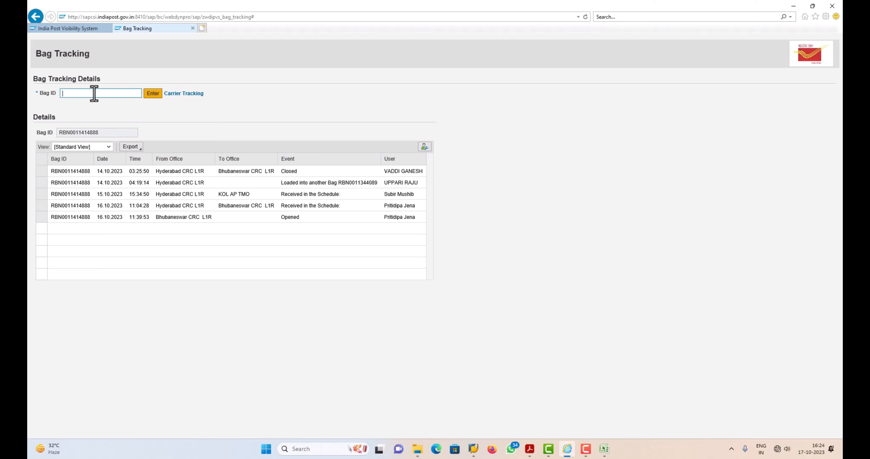
key("ctrl+v")
key("Return")
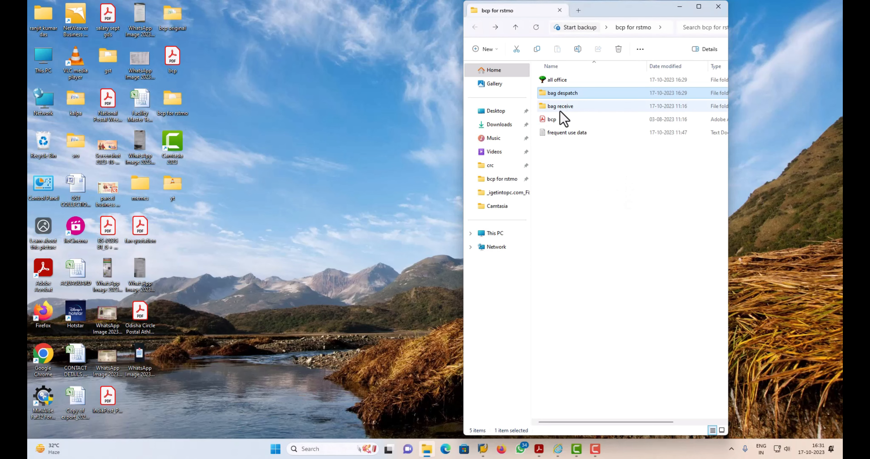
double_click(561, 107)
left_click(475, 27)
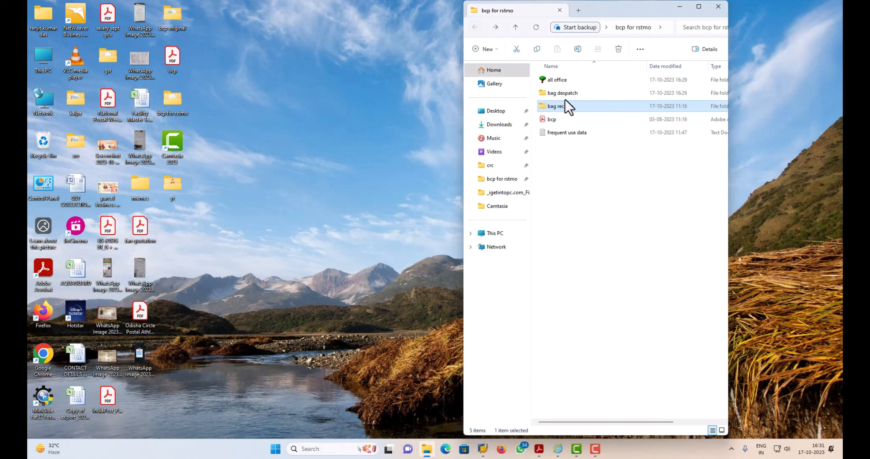
double_click(564, 92)
double_click(557, 84)
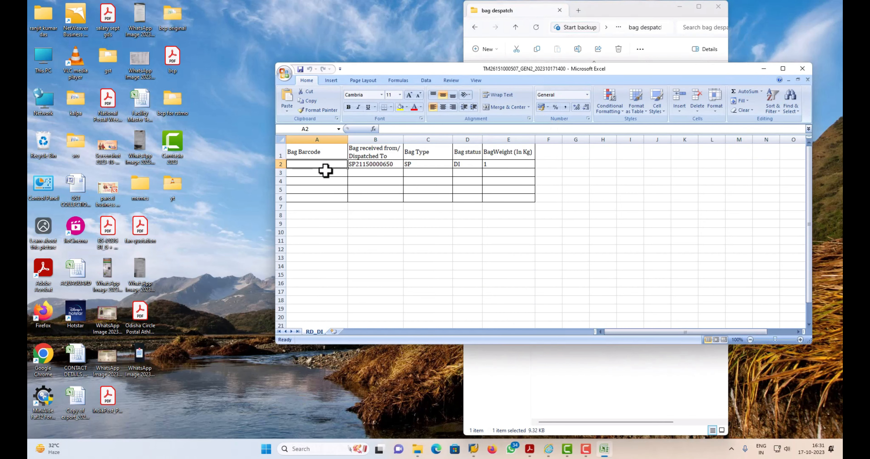
mouse_move(323, 165)
left_mouse_down()
mouse_move(320, 217)
mouse_move(325, 164)
left_mouse_up()
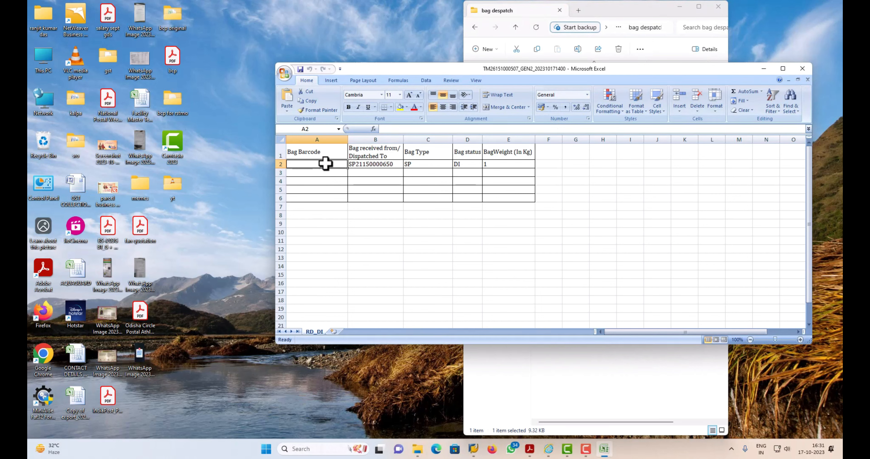
left_click(387, 164)
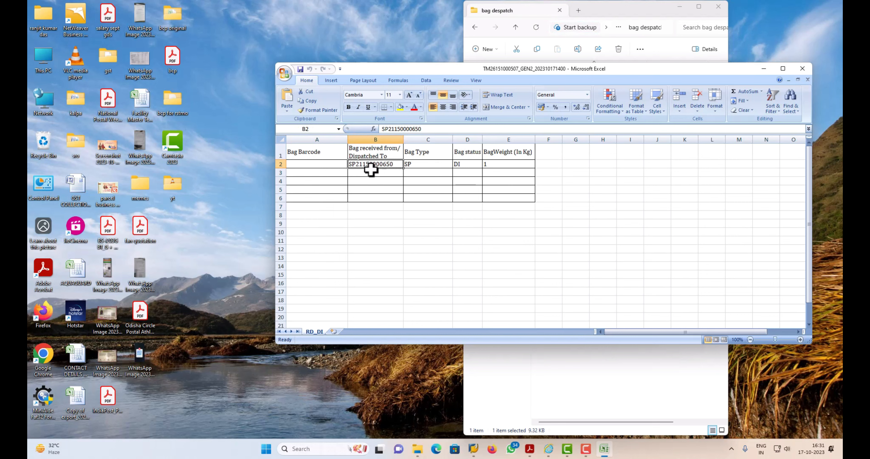
left_click(332, 167)
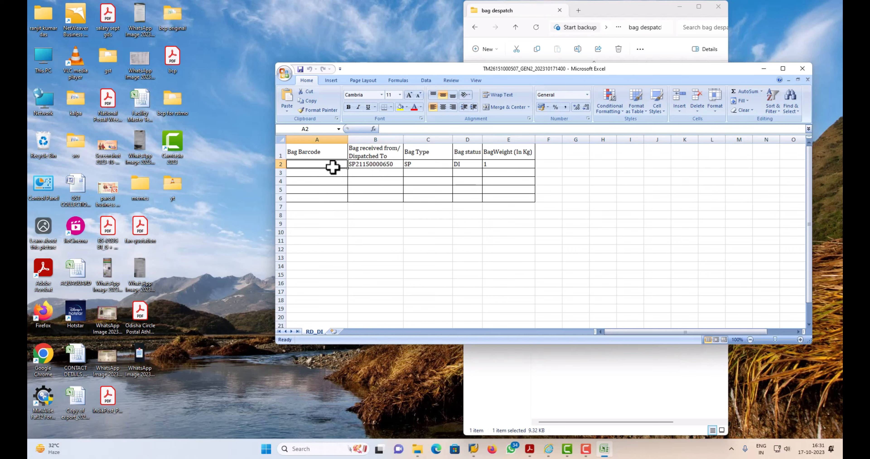
type("rbn0011414888")
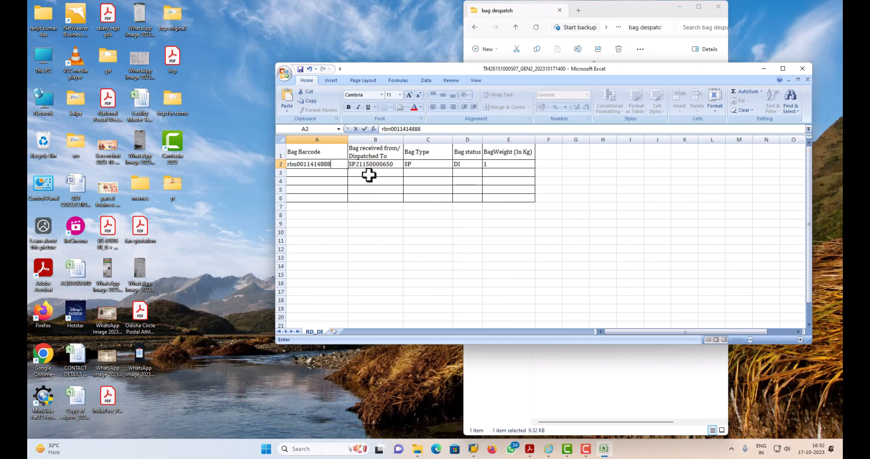
left_click(374, 165)
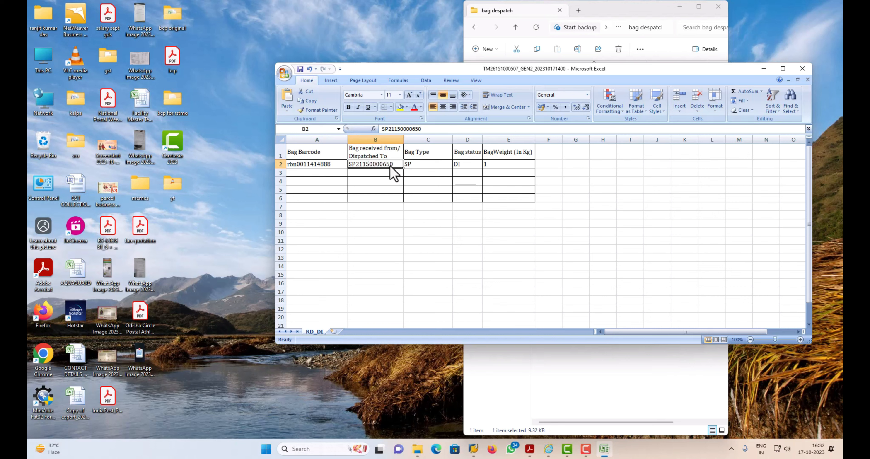
key("Delete")
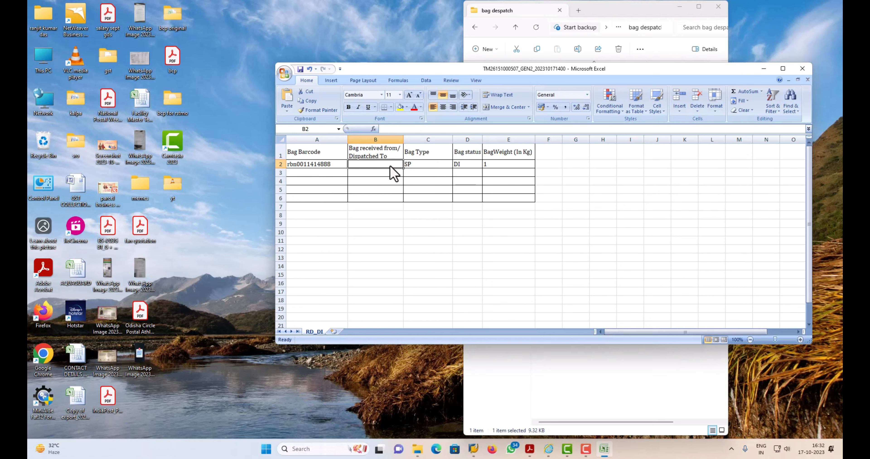
Open the all mo workbook from the all office folder and move its window aside.
left_click(611, 407)
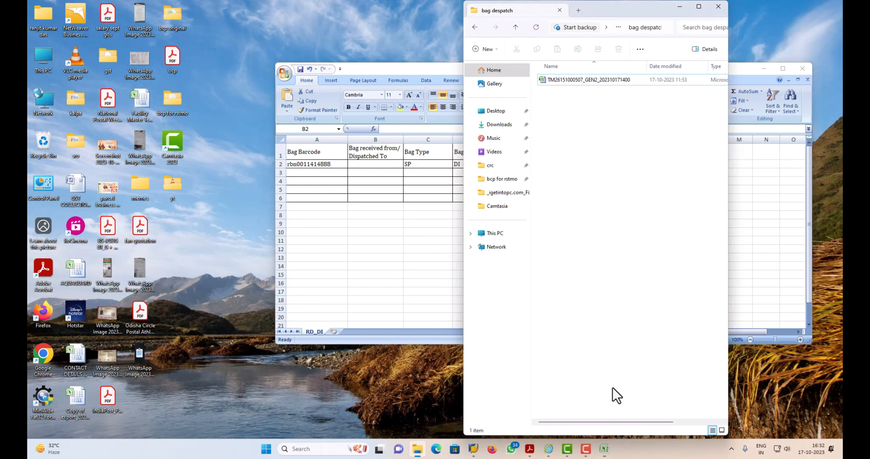
left_click(475, 27)
double_click(557, 81)
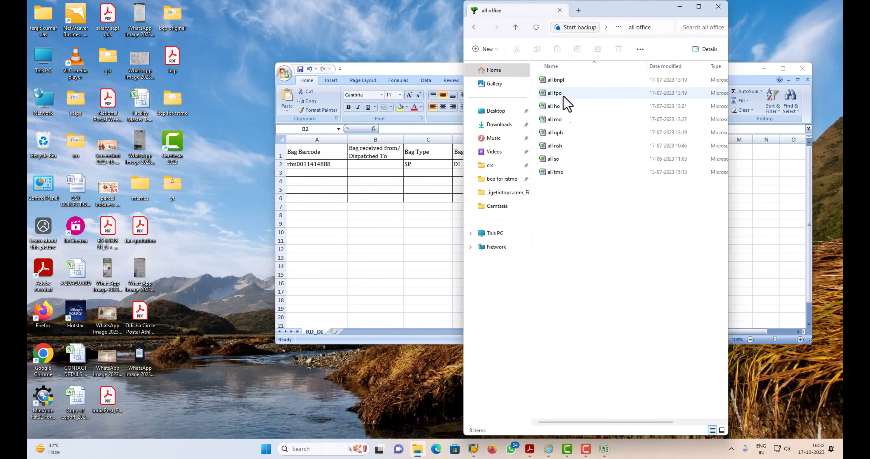
left_click(561, 121)
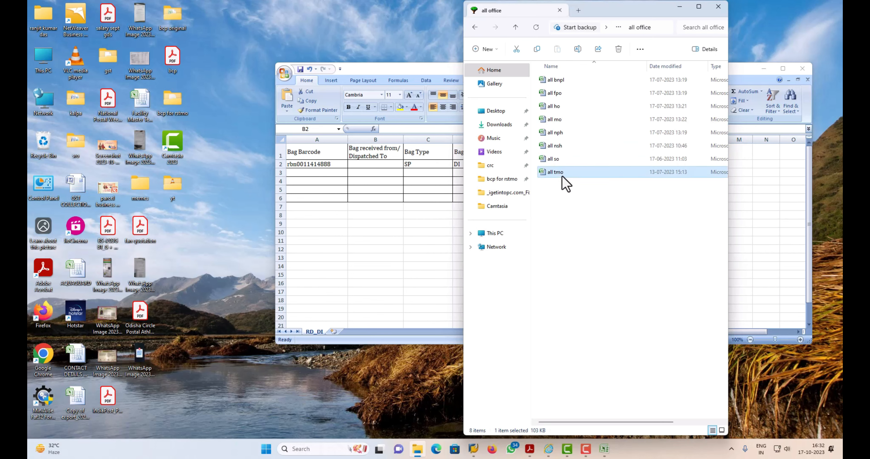
double_click(562, 121)
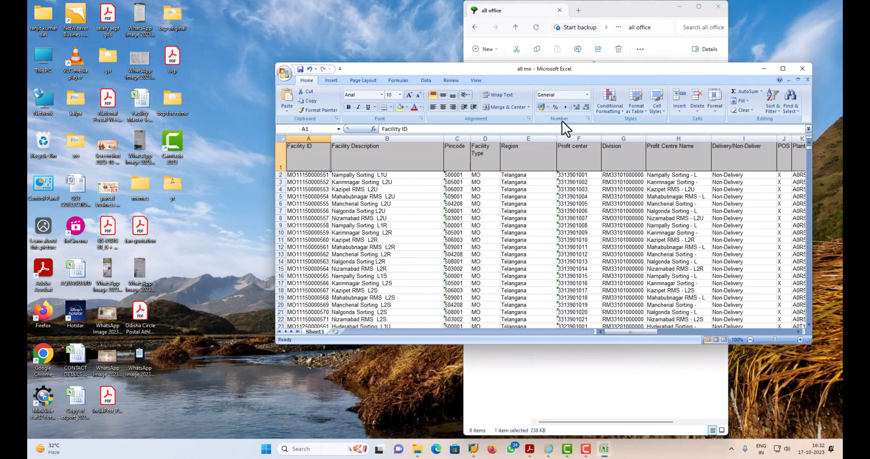
left_click_drag(428, 69, 532, 68)
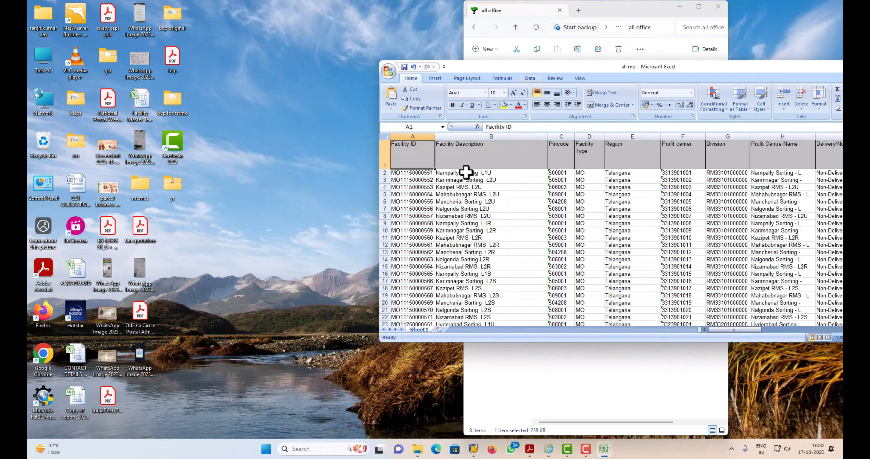
Search the facility list for hyderabad and copy the Facility ID of Hyderabad CRC L1R.
left_click(486, 208)
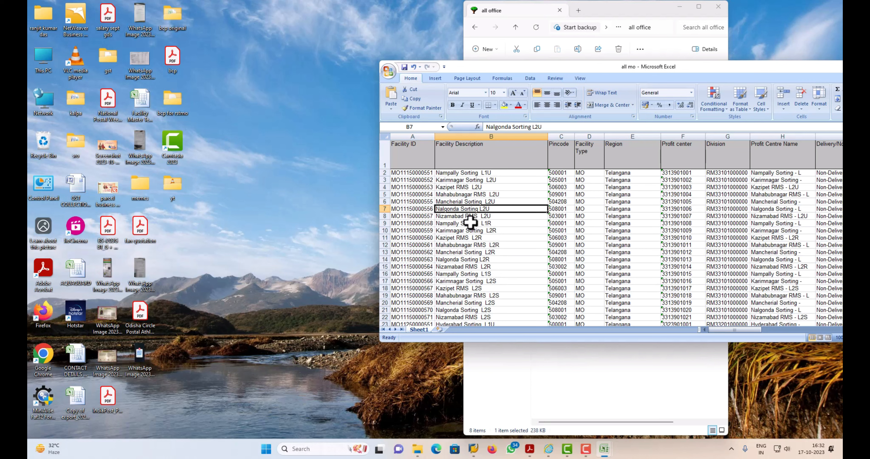
key("ctrl+f")
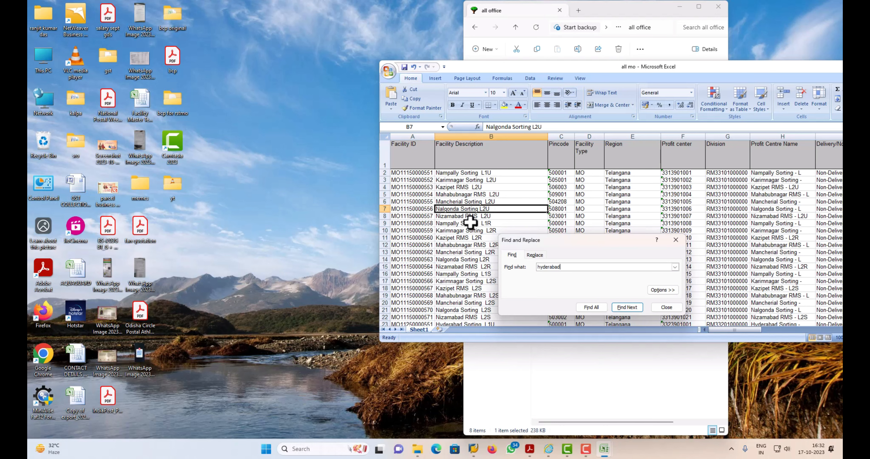
key("Return")
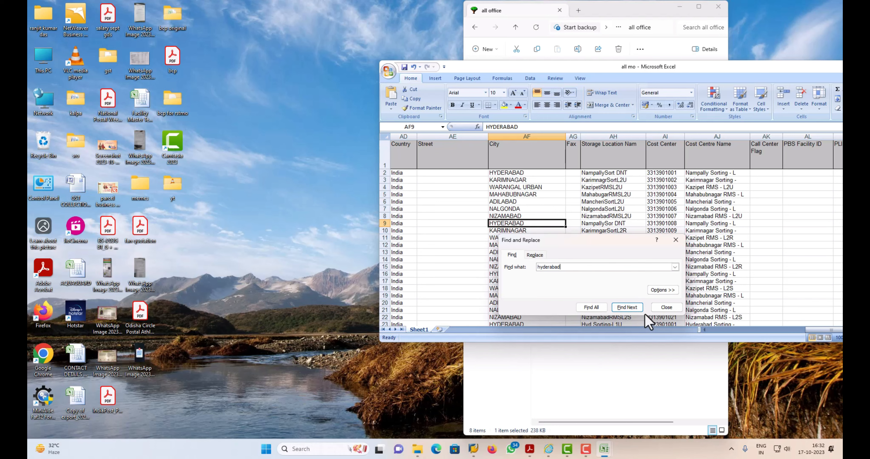
key("Return")
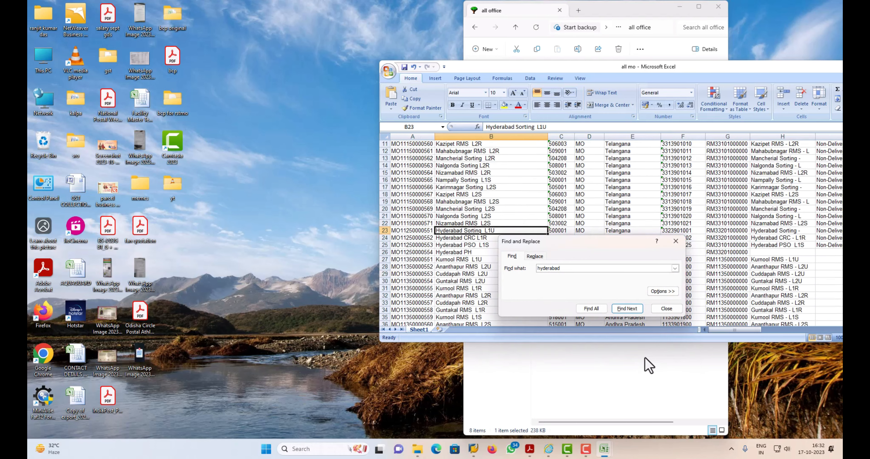
left_click(479, 238)
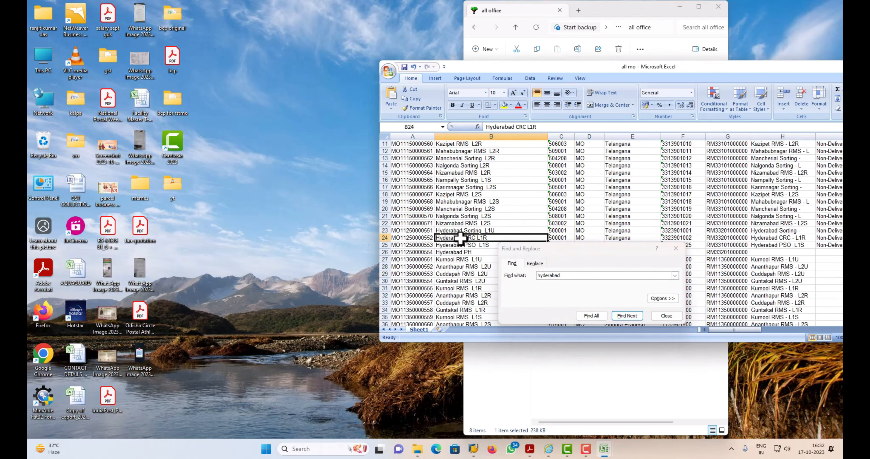
left_click(424, 238)
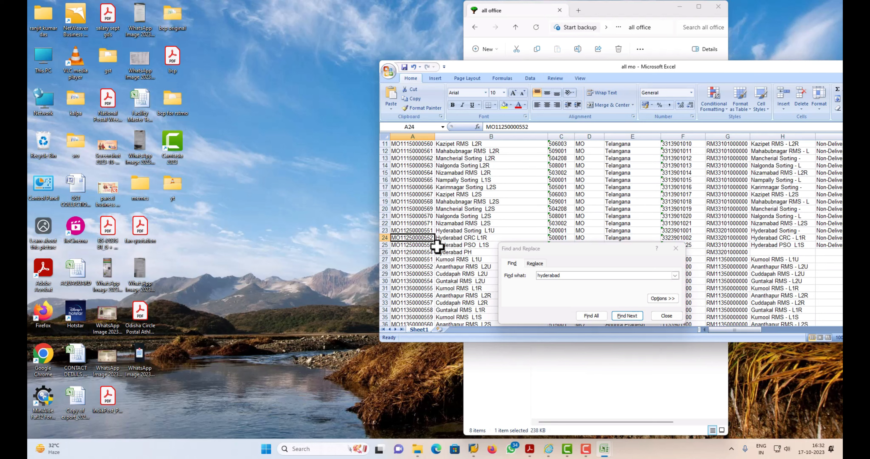
key("ctrl+c")
left_click(658, 318)
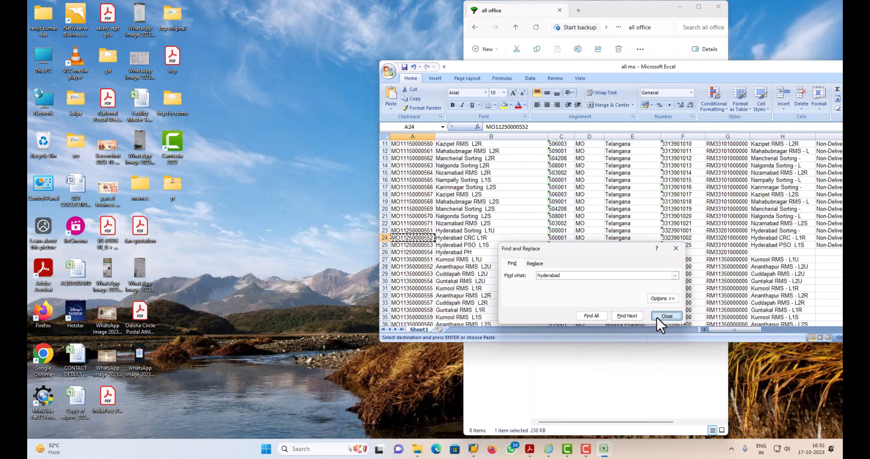
left_click(660, 320)
left_click(650, 381)
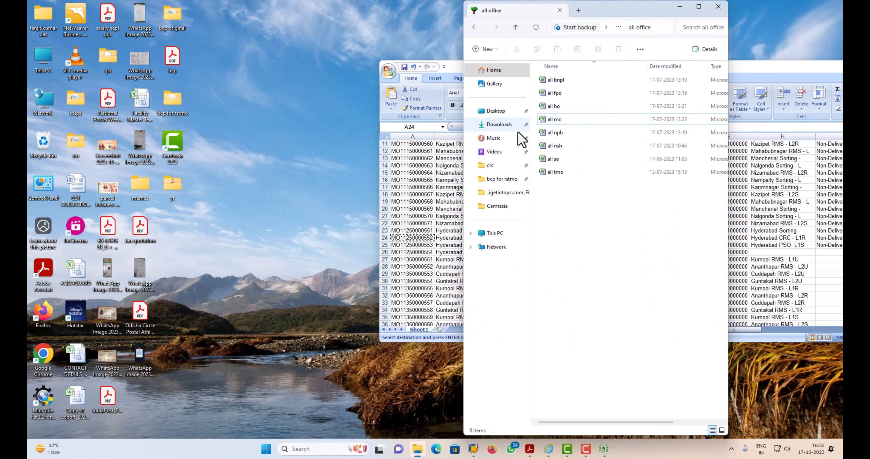
mouse_move(602, 448)
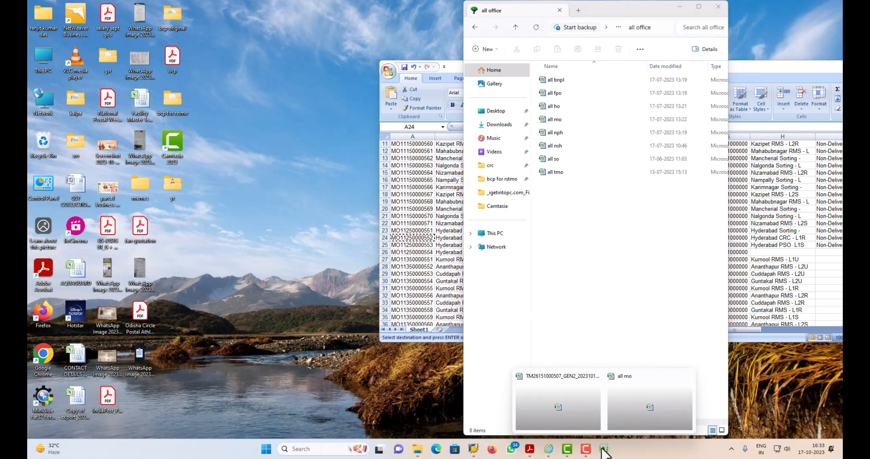
left_click(557, 402)
left_click(462, 162)
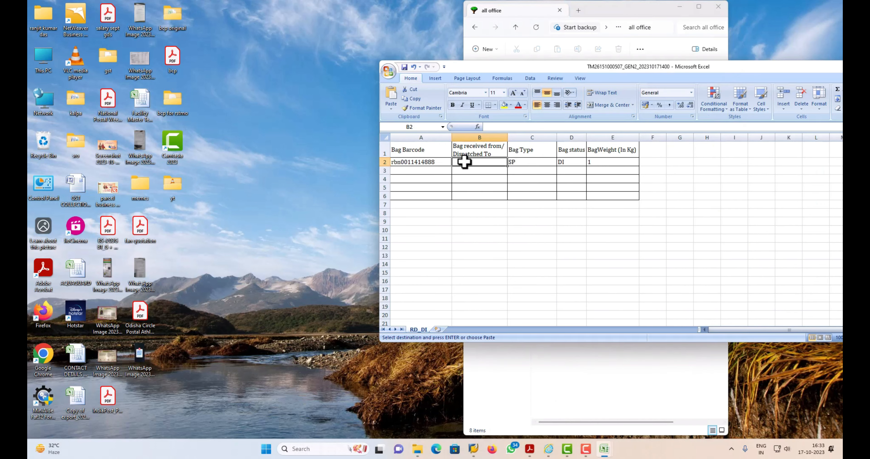
key("ctrl+v")
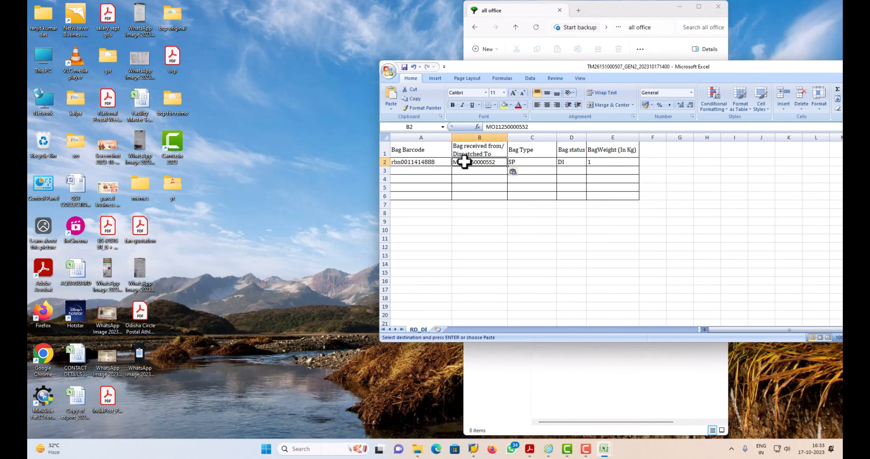
Look up the Register Bag code in bcp.pdf and set the bag type in C2 of the despatch workbook to RP.
left_click(541, 164)
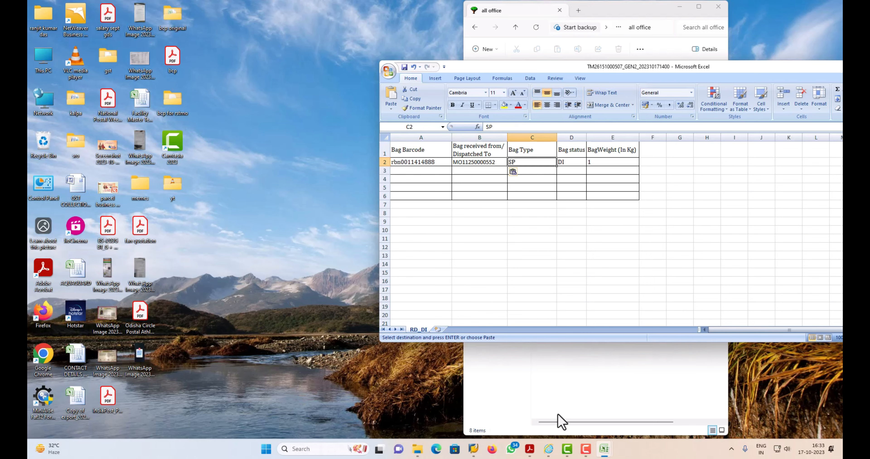
left_click(533, 429)
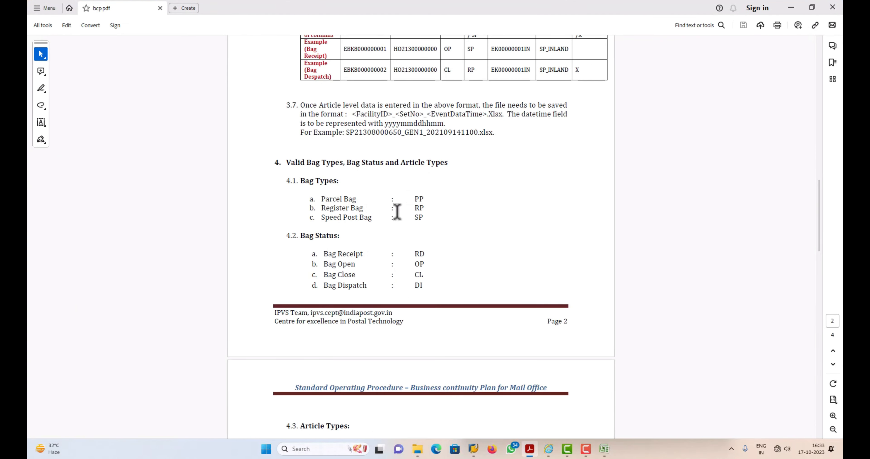
left_click_drag(412, 205, 436, 213)
key("alt+Tab")
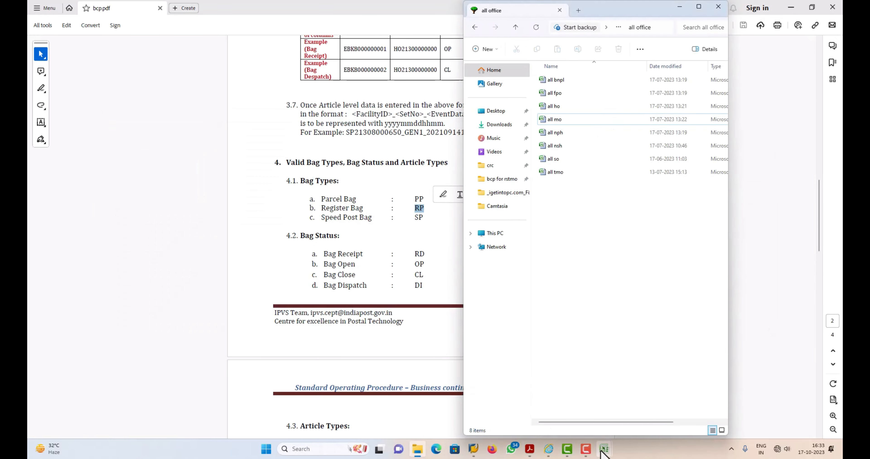
mouse_move(604, 449)
left_click(554, 413)
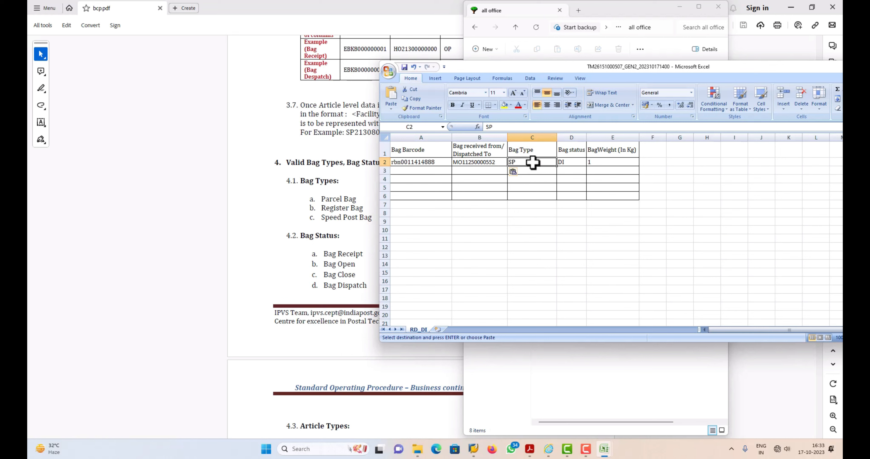
type("r")
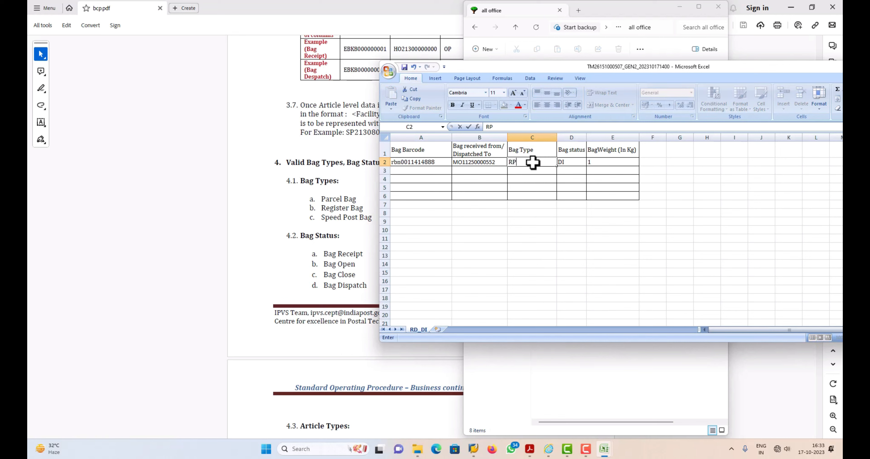
left_click(571, 163)
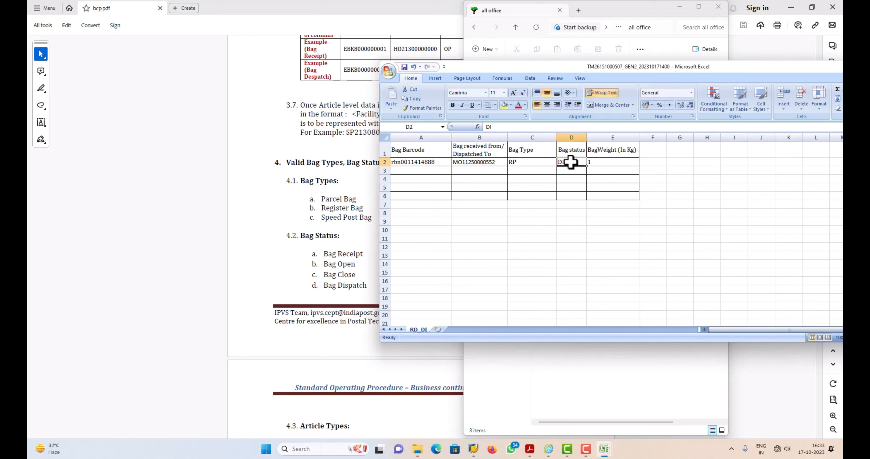
left_click(604, 164)
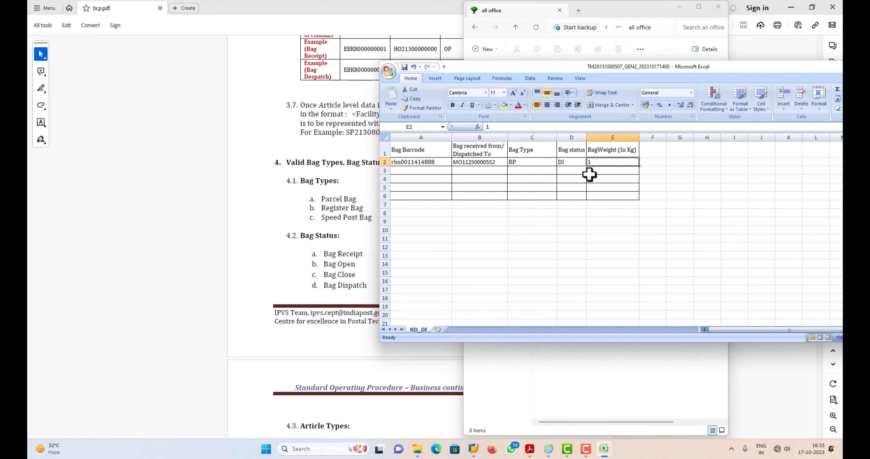
left_click(389, 71)
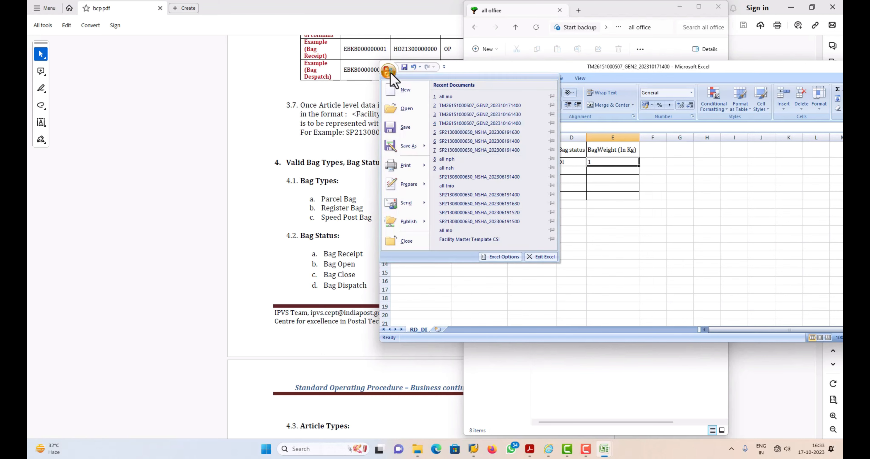
left_click(409, 146)
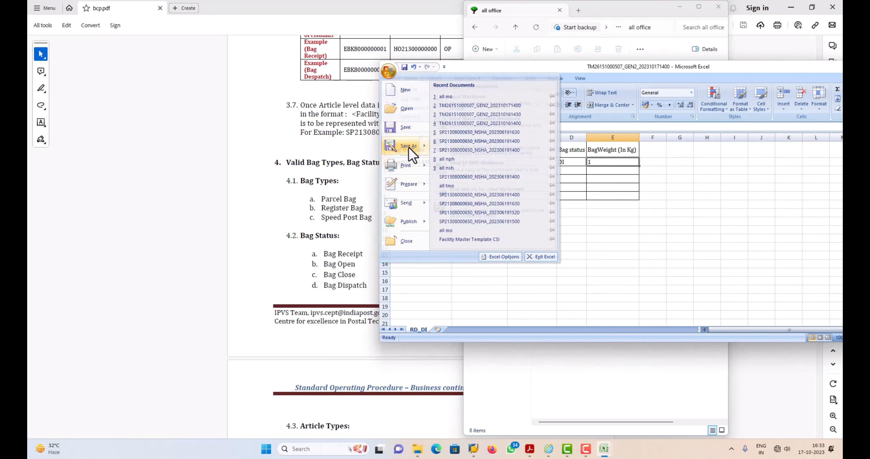
left_click(458, 231)
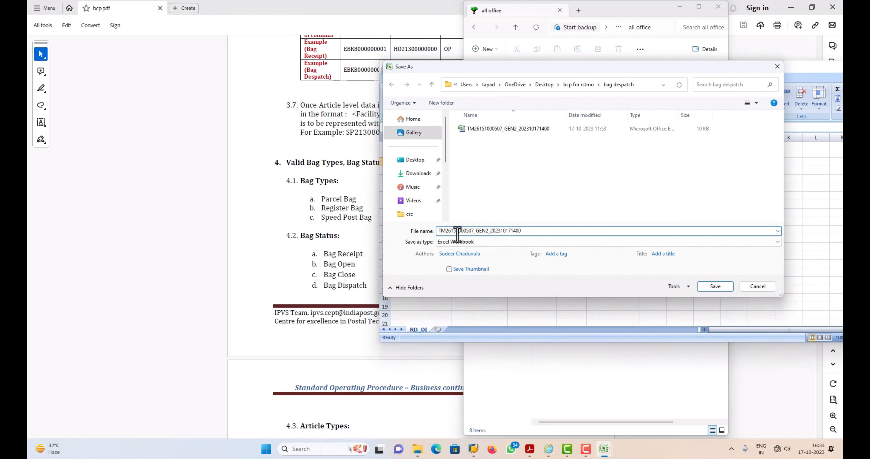
left_click(473, 232)
left_click_drag(492, 233, 523, 234)
left_click(529, 233)
key("BackSpace")
key("BackSpace")
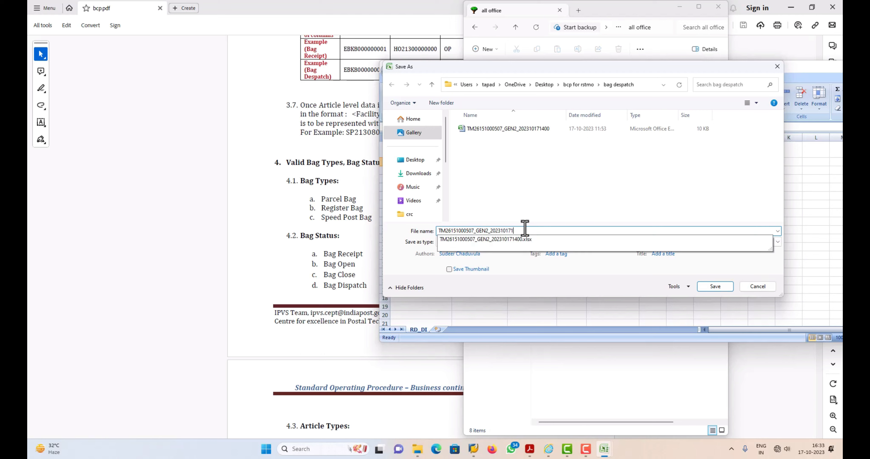
type("530")
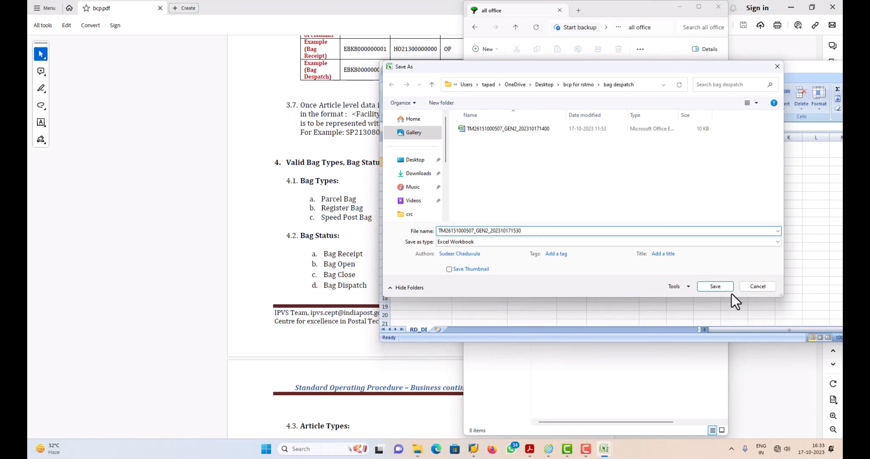
left_click(724, 287)
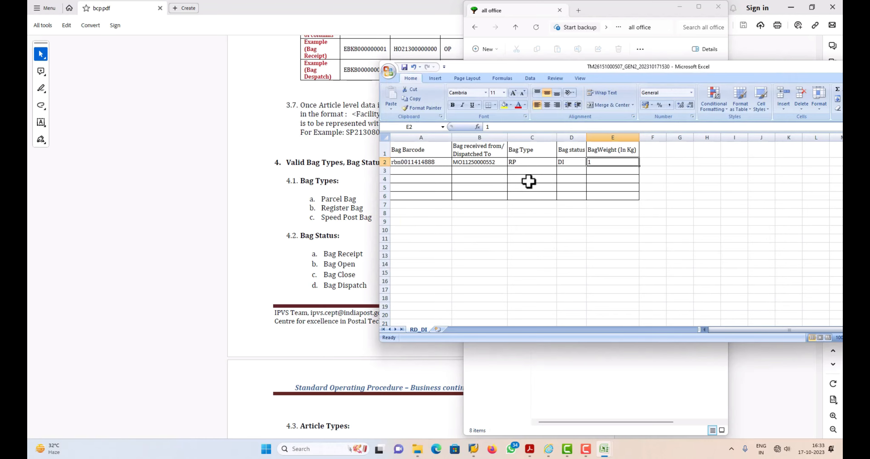
Close the despatch and all mo workbooks and minimize the folder and PDF windows.
left_click_drag(716, 64, 544, 72)
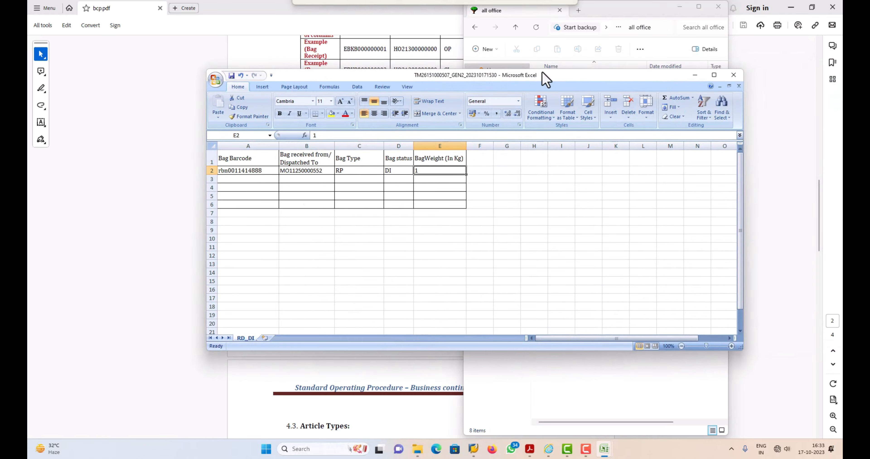
left_click(726, 75)
left_click(734, 75)
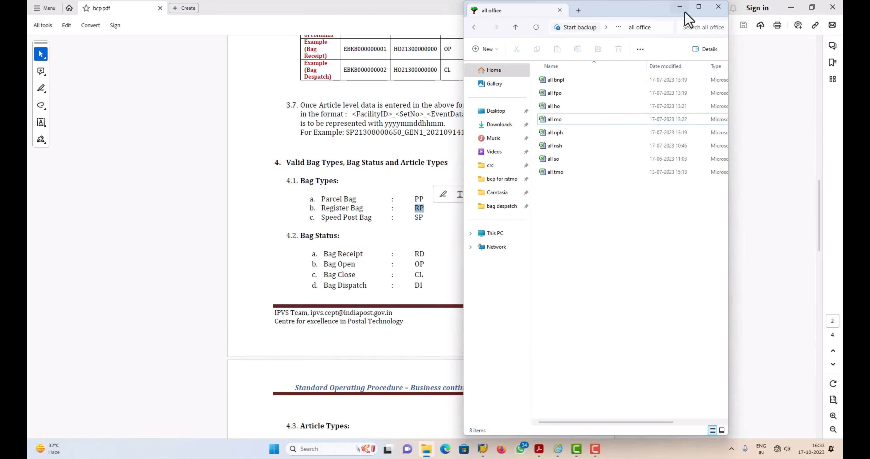
left_click(679, 7)
left_click(790, 8)
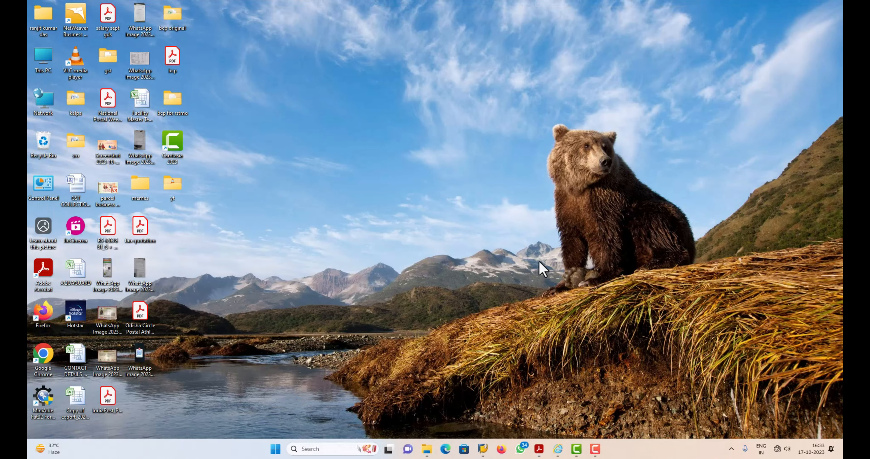
Switch to SAP, run transaction zipvs_bcp and choose Bag Receive/Dispatch as the upload type.
mouse_move(492, 445)
left_click(486, 420)
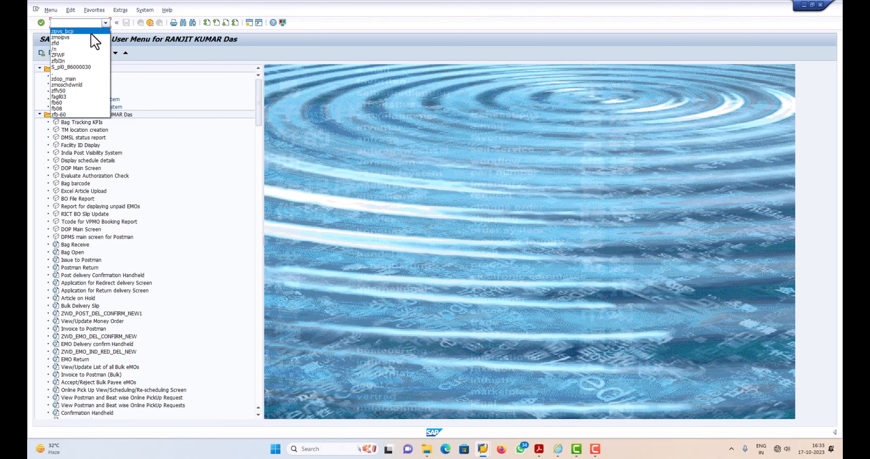
left_click(89, 31)
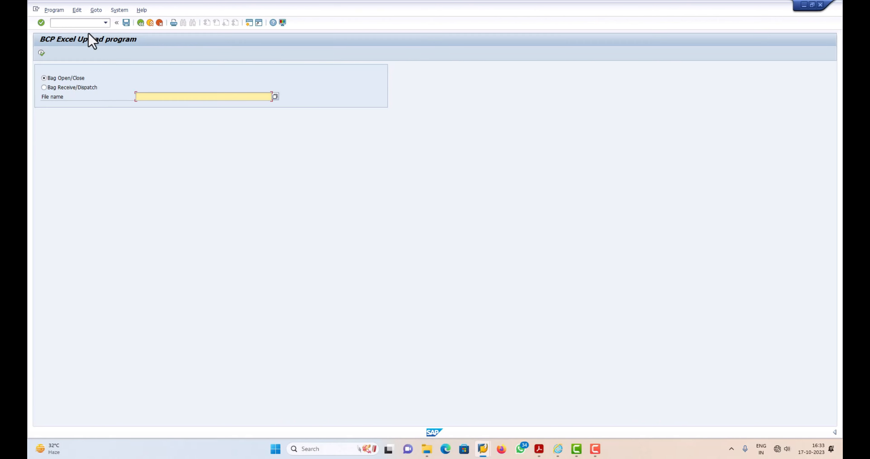
left_click(44, 88)
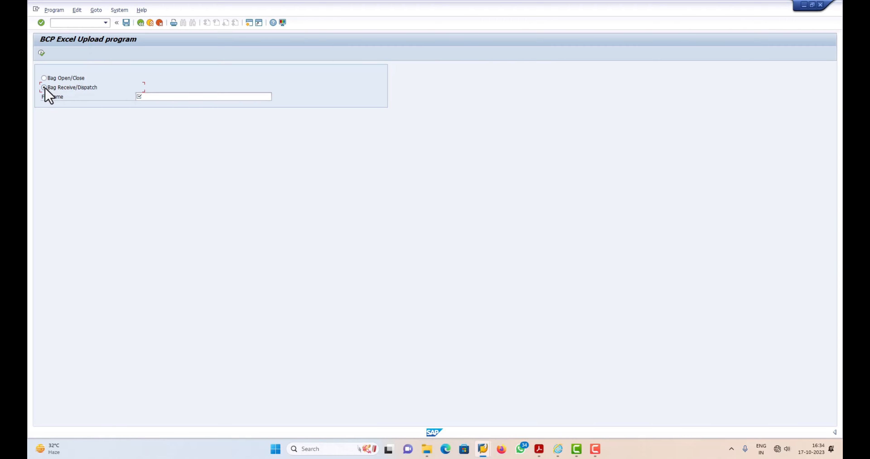
left_click(176, 97)
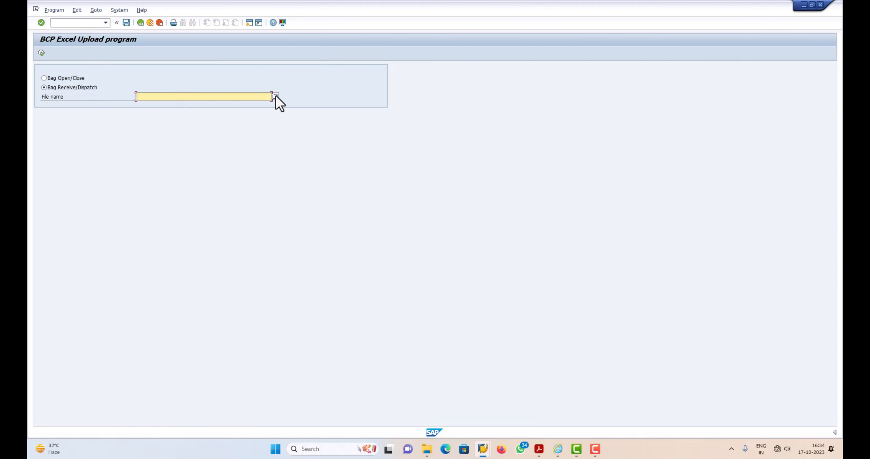
left_click(276, 96)
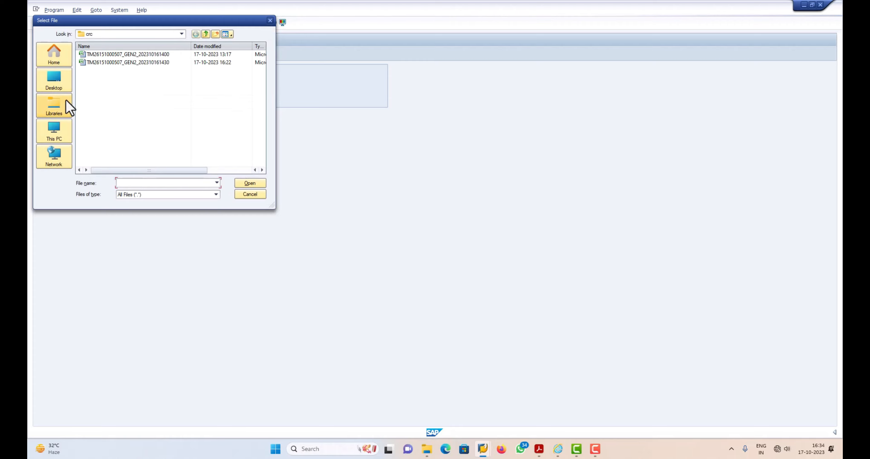
left_click(60, 88)
scroll(152, 136, "down", 5)
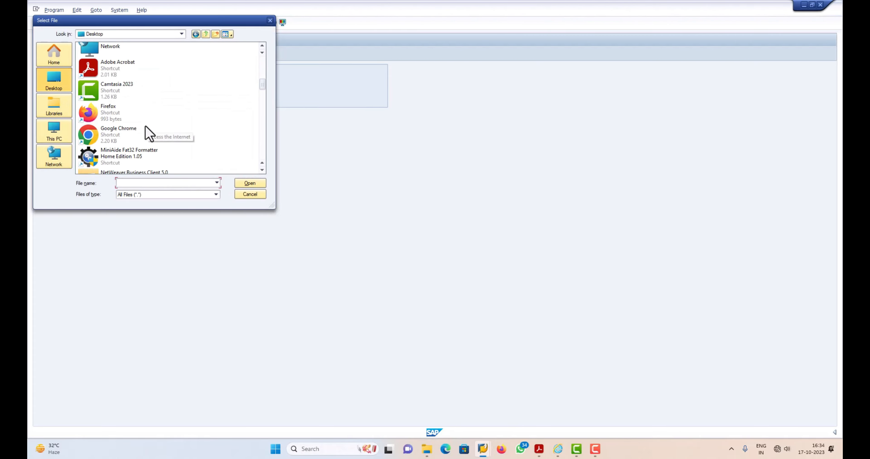
scroll(149, 139, "down", 4)
scroll(151, 142, "up", 2)
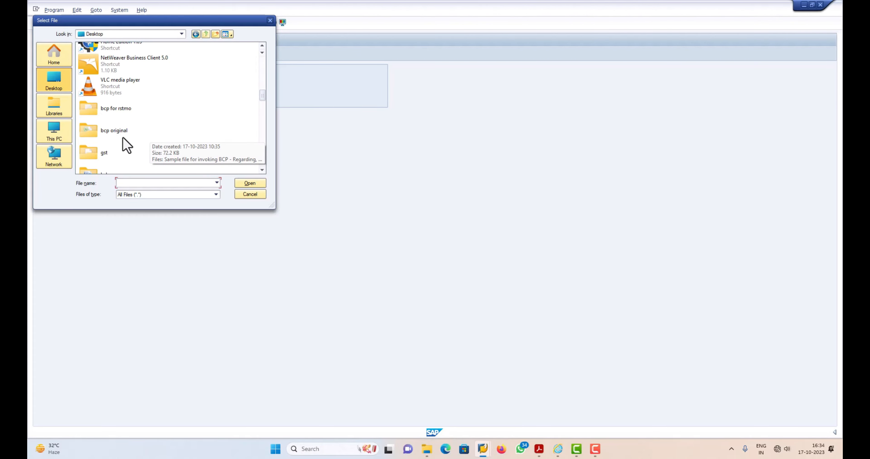
double_click(121, 111)
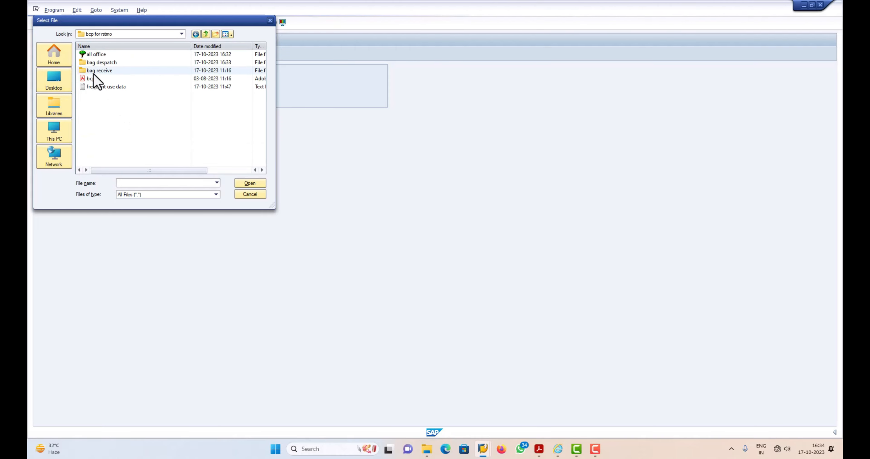
double_click(101, 62)
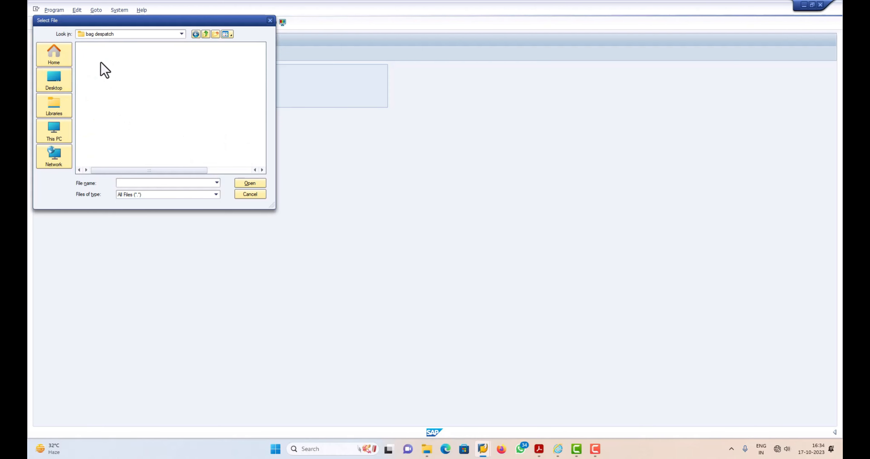
left_click(166, 64)
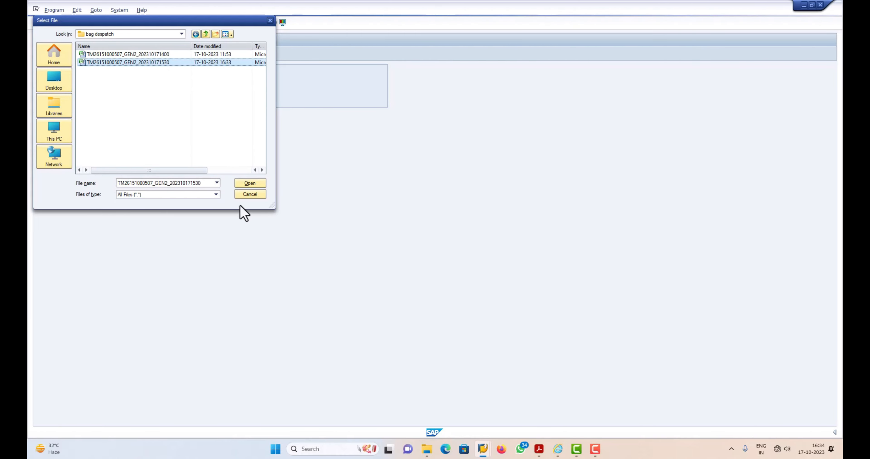
left_click(246, 184)
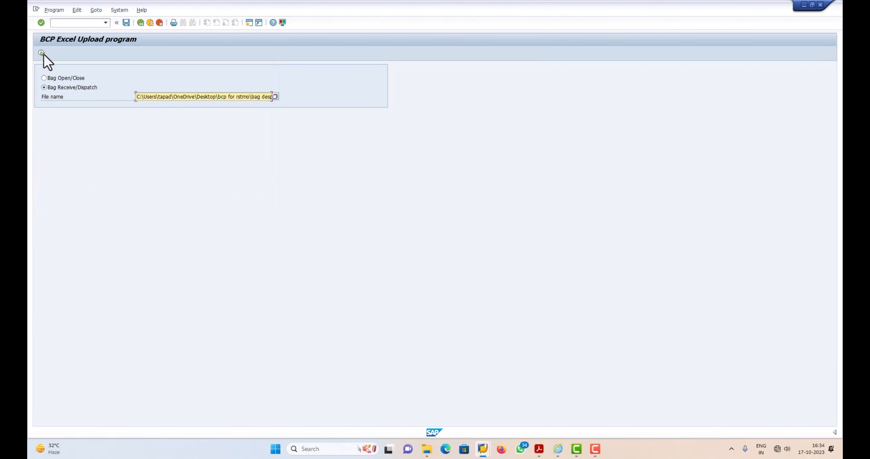
left_click(42, 52)
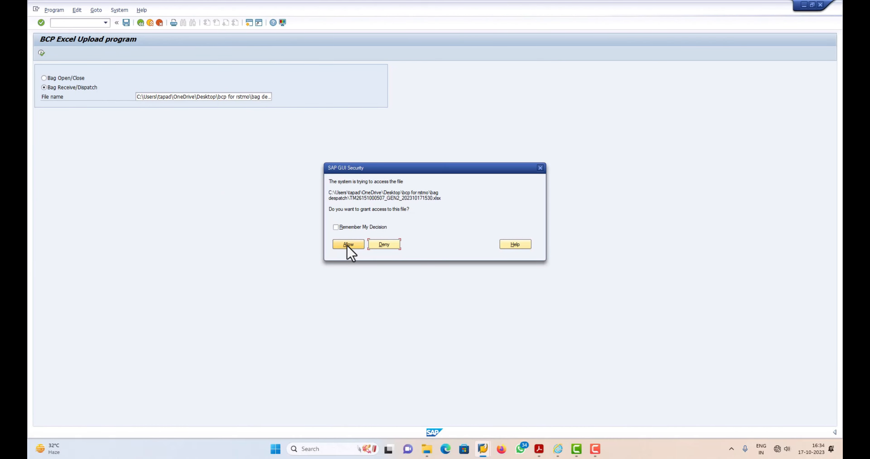
left_click(345, 244)
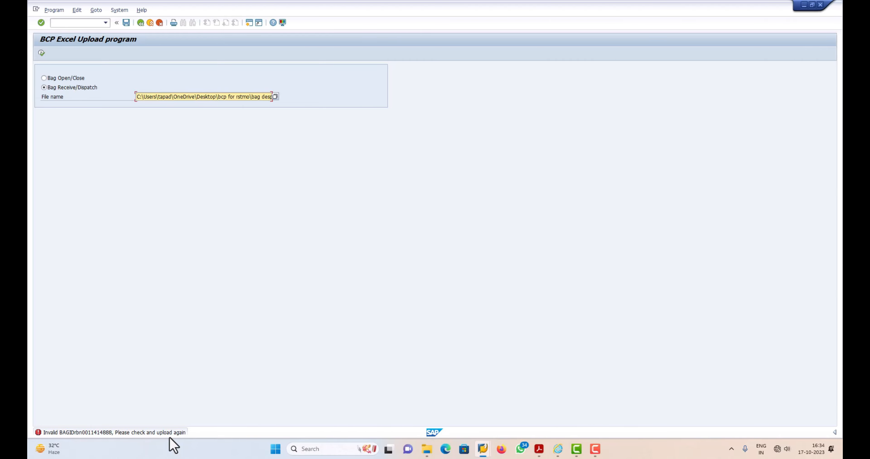
mouse_move(595, 455)
left_click(804, 4)
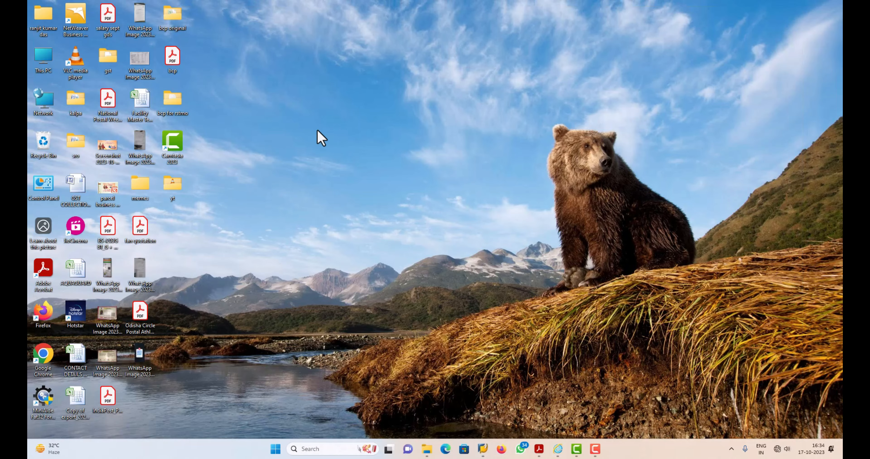
double_click(168, 112)
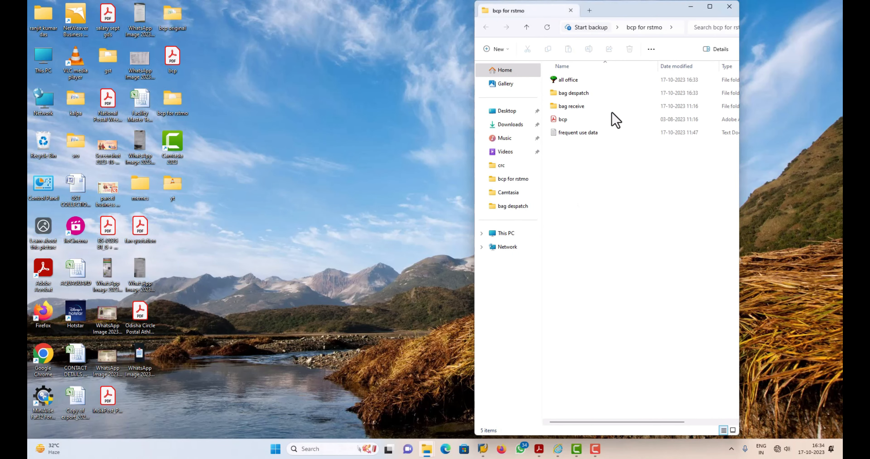
double_click(580, 95)
double_click(579, 93)
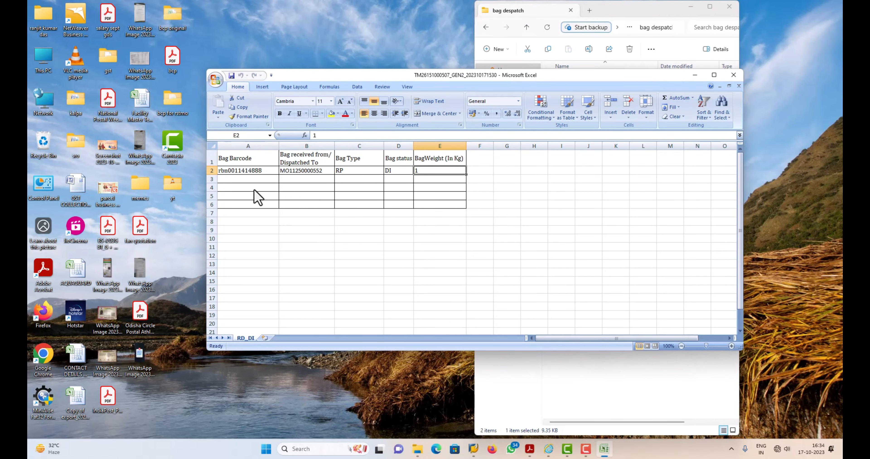
Change the bag barcode prefix in A2 to uppercase RBN, then save and close the workbook.
double_click(226, 170)
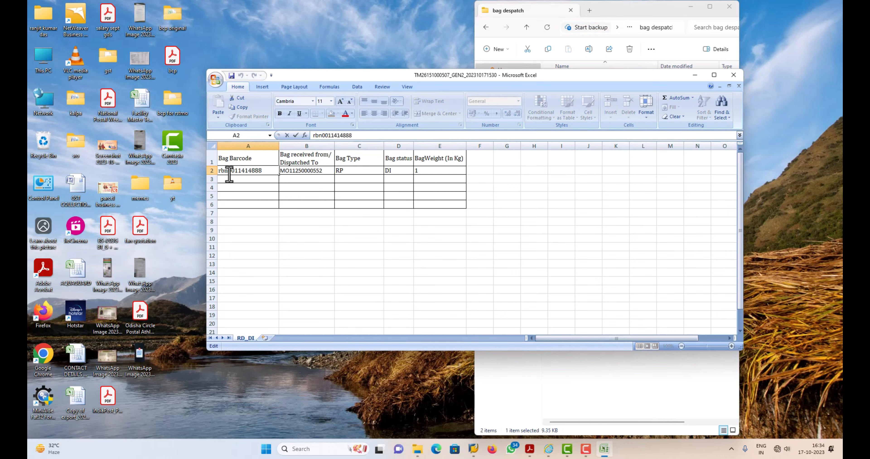
key("BackSpace")
type("RBN")
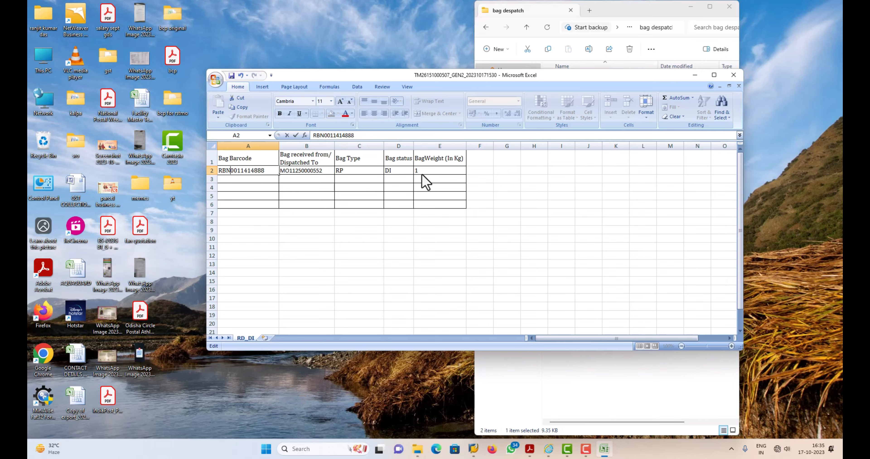
left_click(734, 75)
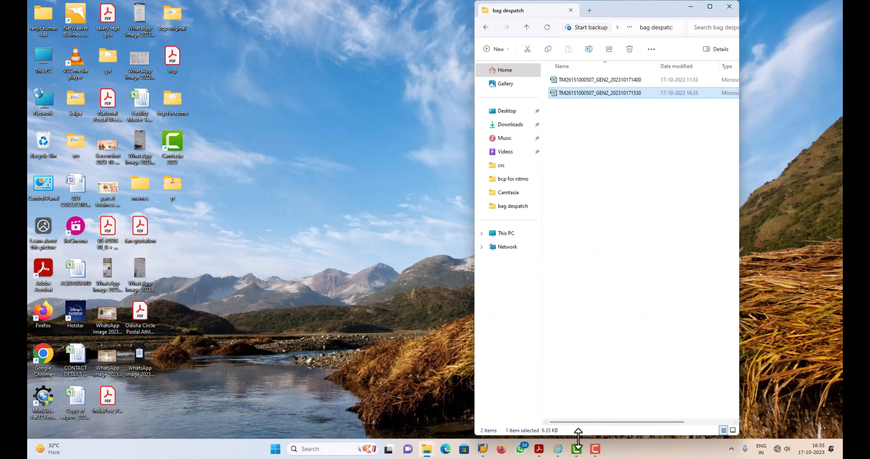
Return to SAP, leave the upload program, rerun transaction zipvs_bcp and choose Bag Receive/Dispatch.
left_click(497, 426)
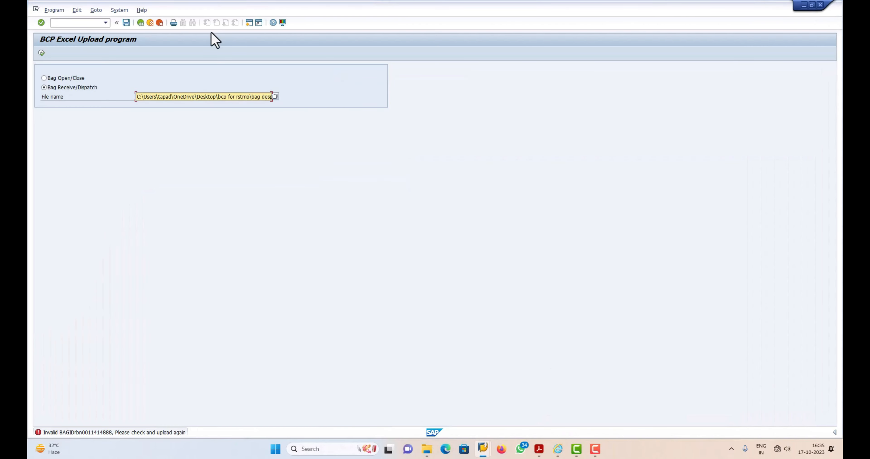
left_click(140, 23)
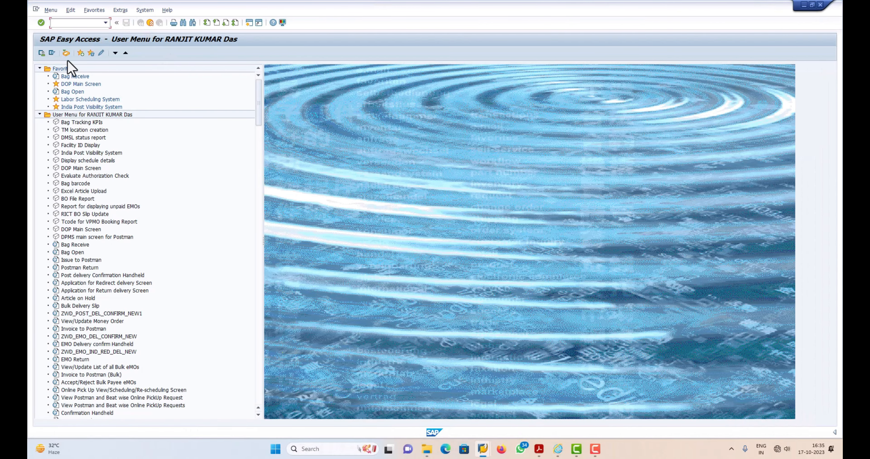
left_click(105, 23)
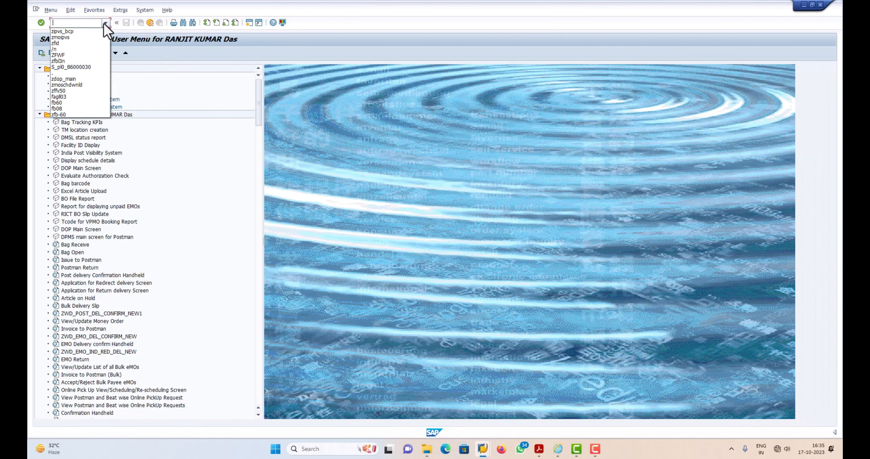
left_click(90, 30)
key("Return")
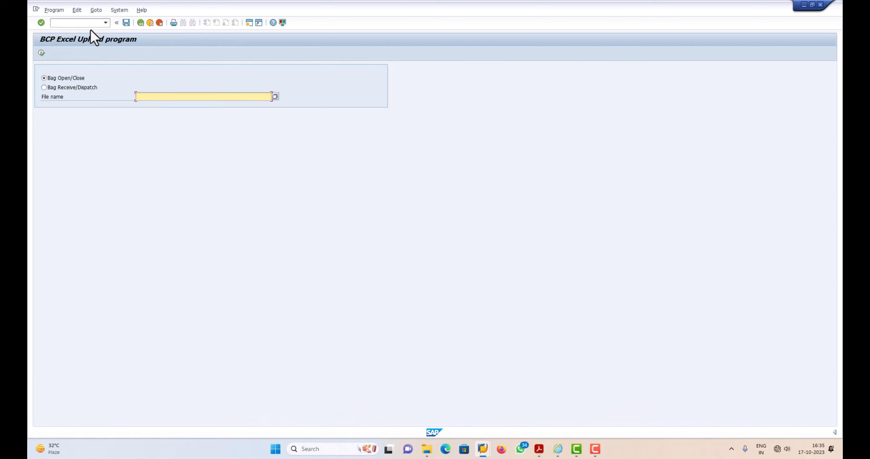
left_click(55, 89)
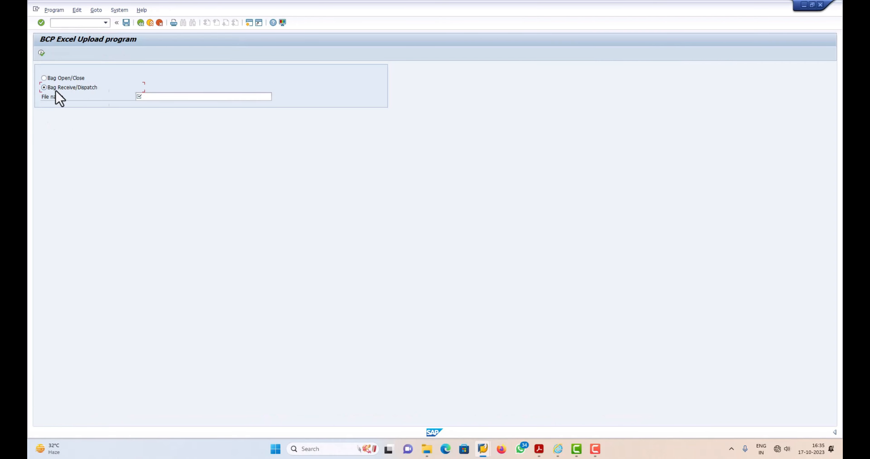
left_click(215, 98)
left_click(274, 97)
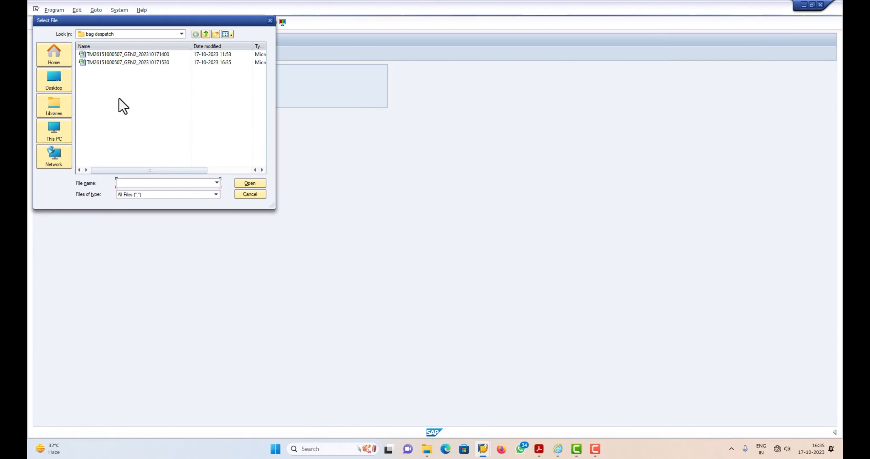
left_click(168, 63)
left_click(245, 184)
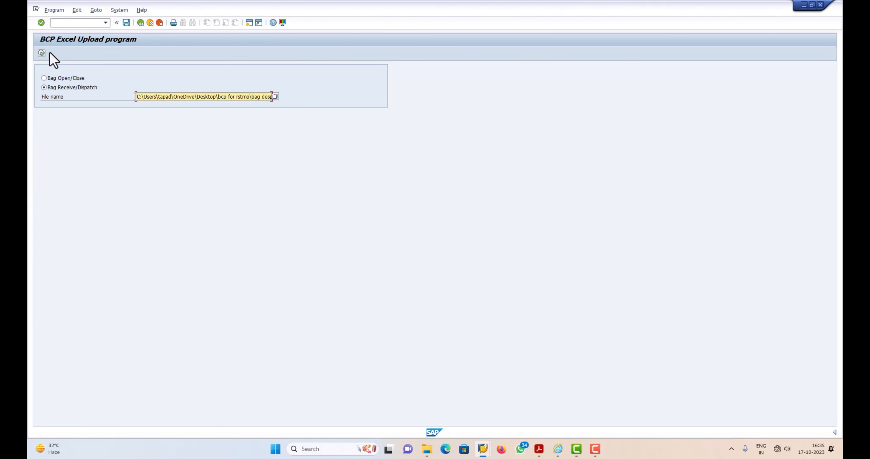
left_click(42, 53)
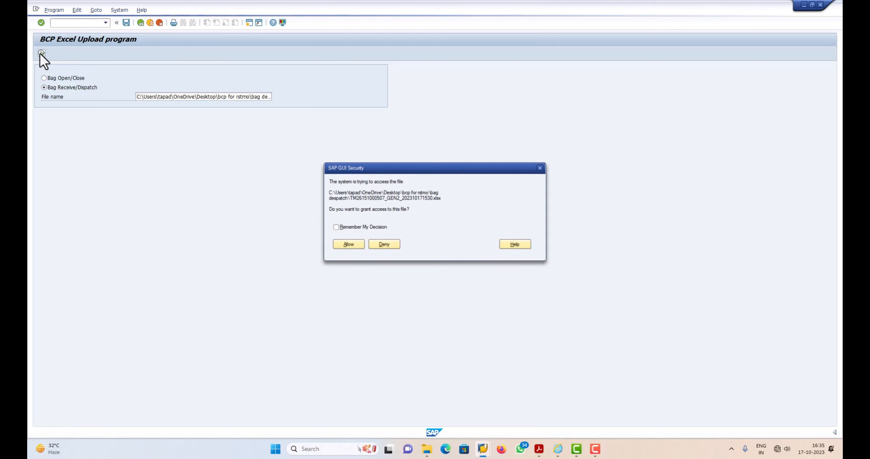
left_click(349, 245)
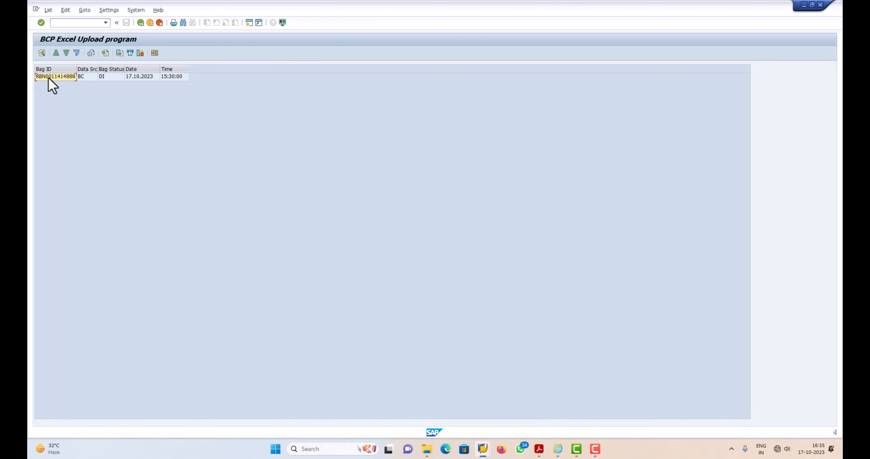
mouse_move(563, 445)
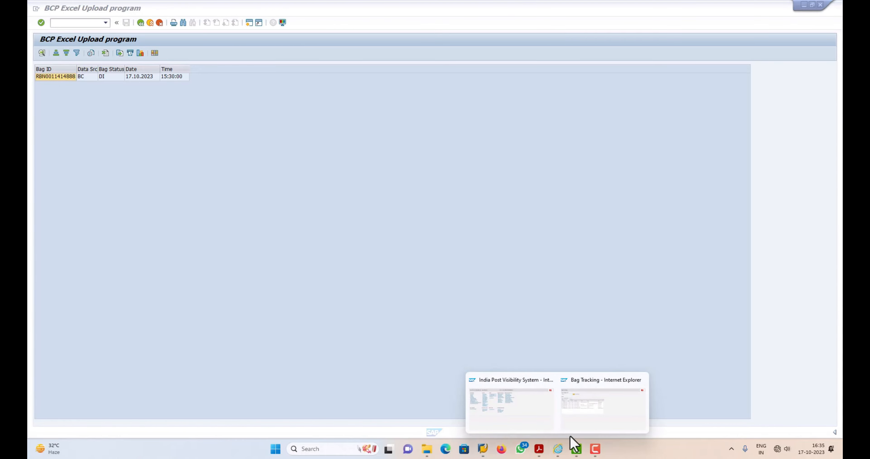
left_click(590, 417)
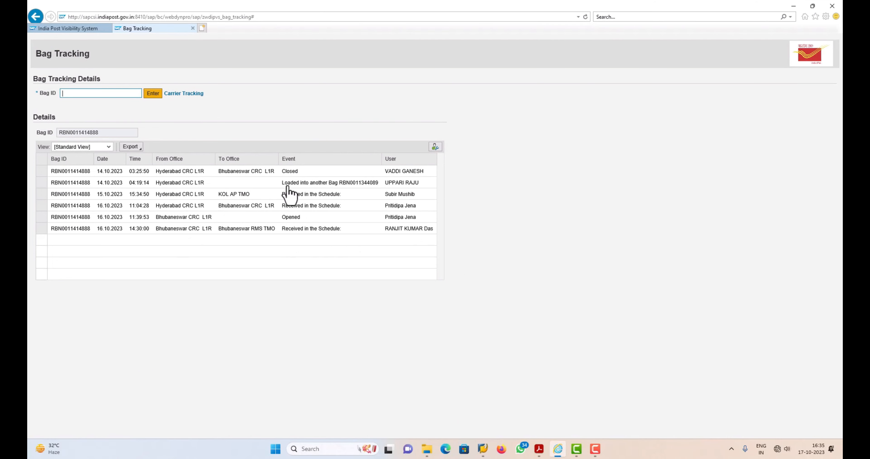
left_click(88, 94)
left_click_drag(115, 131, 28, 126)
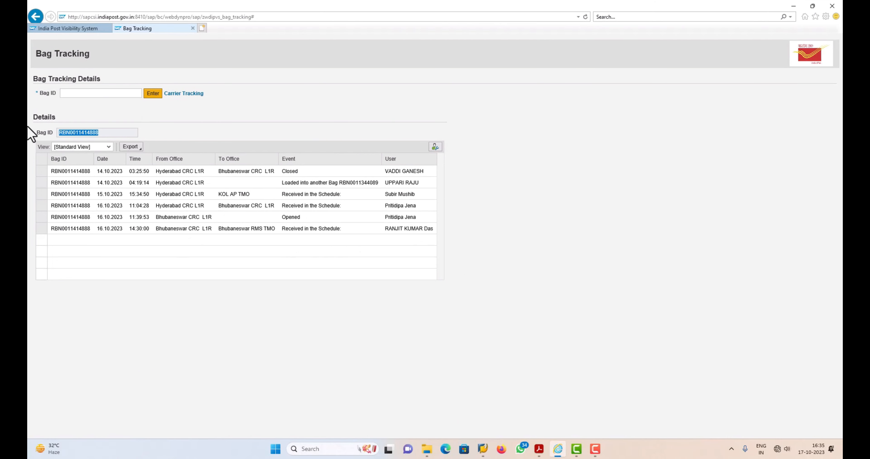
left_click(93, 94)
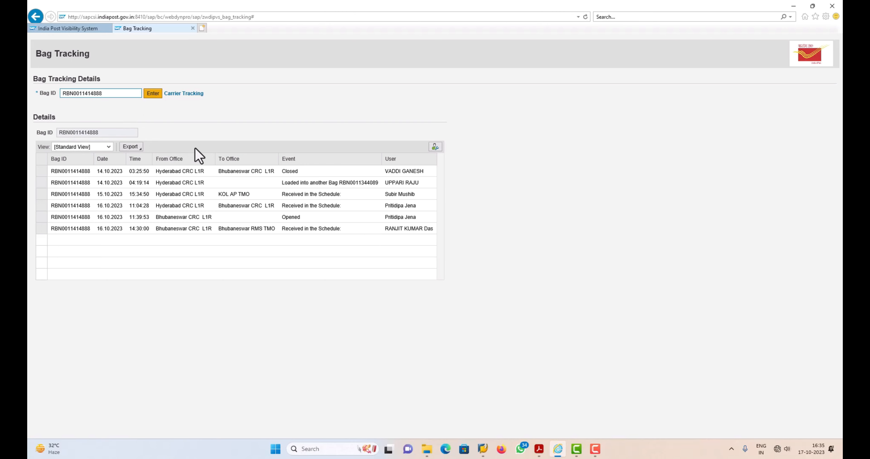
key("Return")
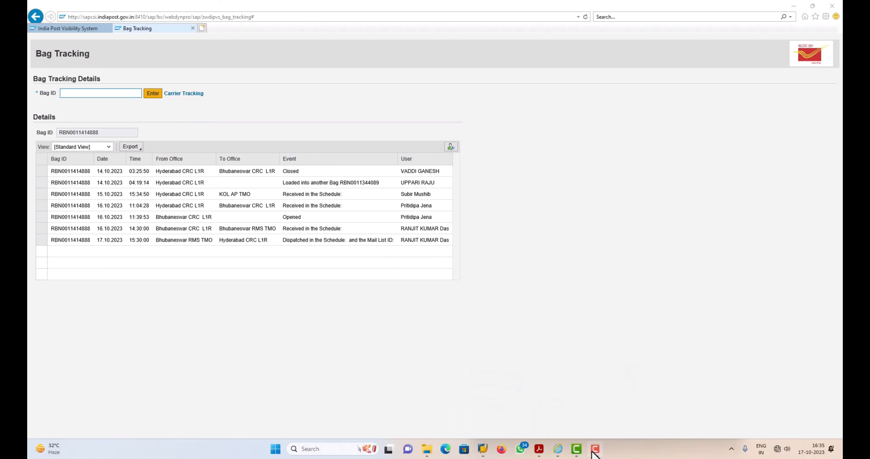
Minimize the Bag Tracking browser, SAP and bag despatch folder windows to show the desktop.
left_click(793, 6)
left_click(807, 7)
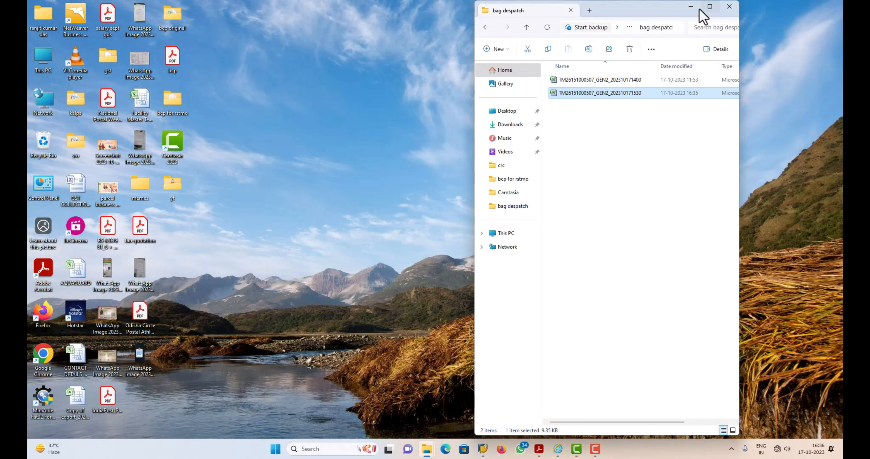
left_click(690, 7)
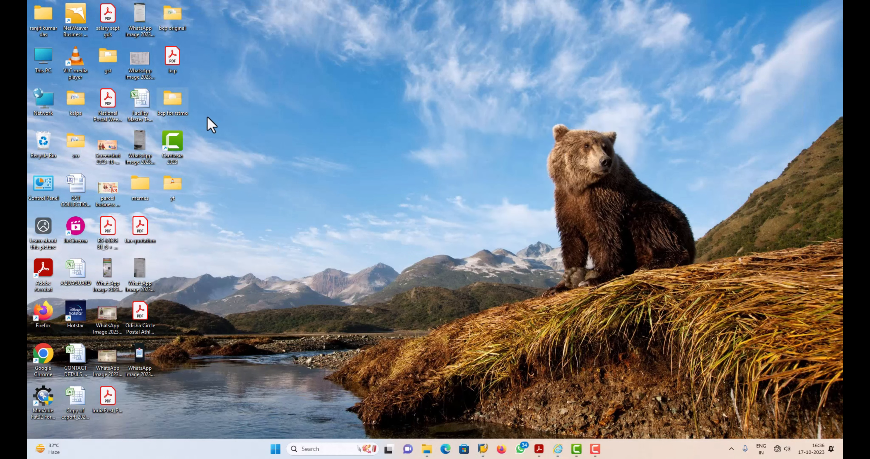
Open the frequent use data text file from the bcp for rstmo folder and examine its rstmo facility ID and other office codes.
double_click(173, 100)
left_click(590, 133)
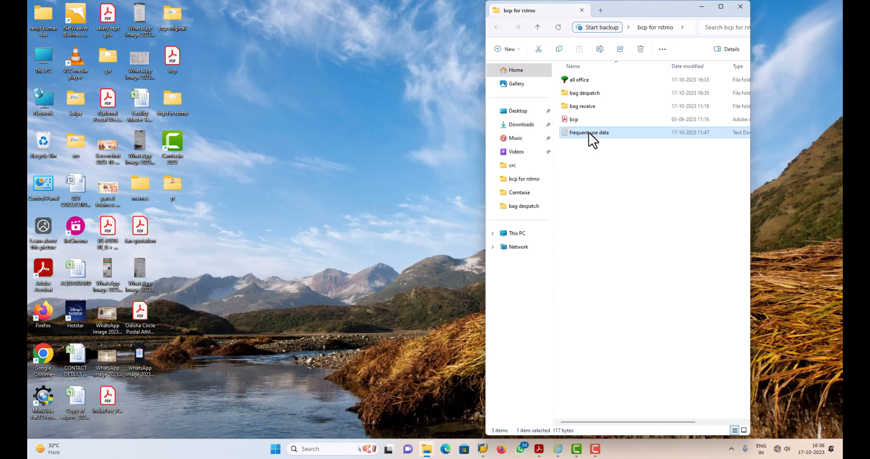
double_click(589, 133)
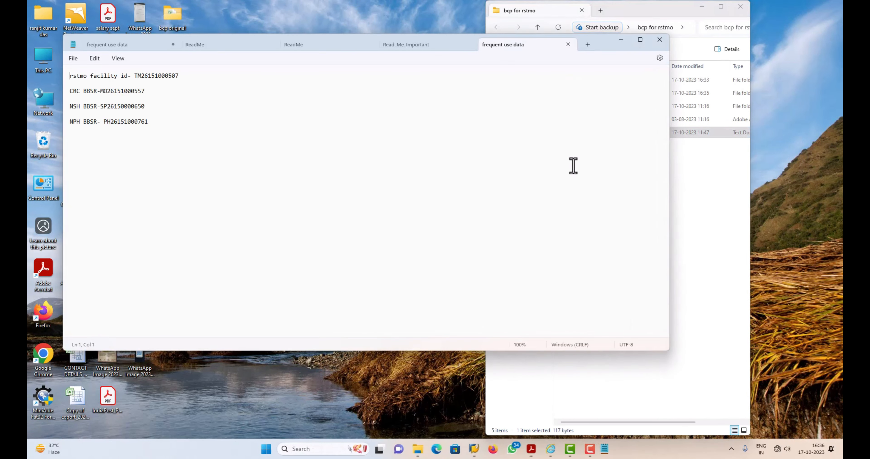
double_click(134, 77)
left_click(179, 107)
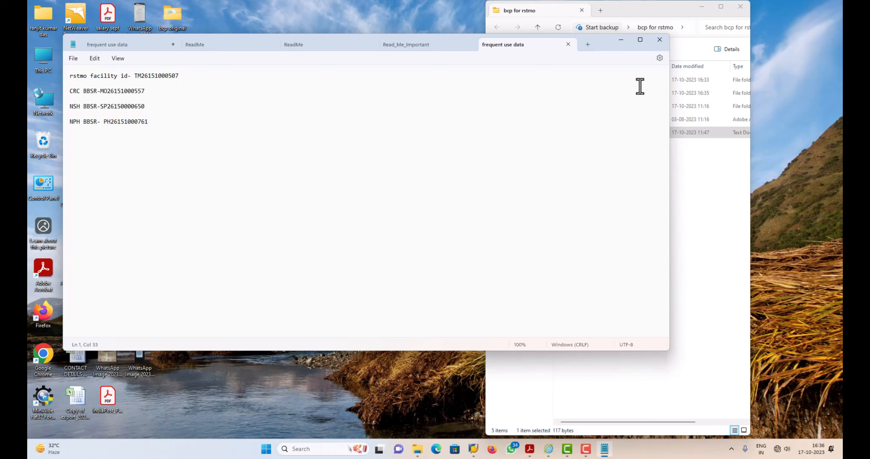
Close the text file, open the bcp PDF, and examine its data file formats, naming rules and valid bag types and statuses.
left_click(659, 39)
double_click(584, 121)
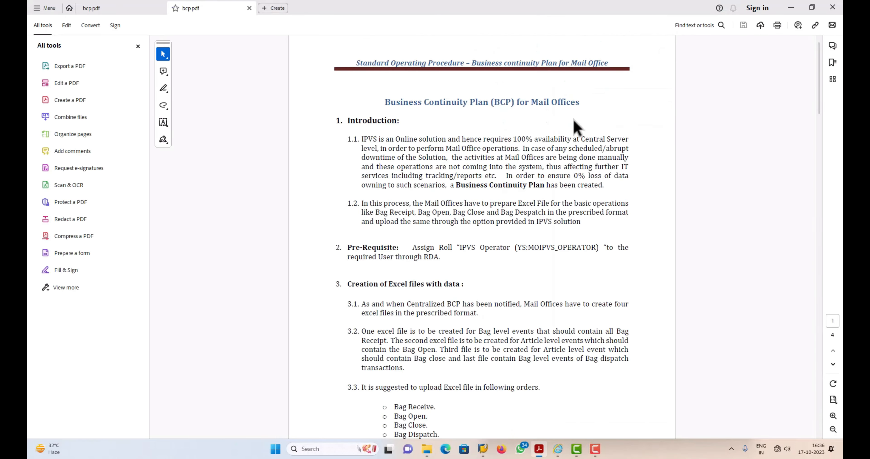
scroll(463, 203, "down", 3)
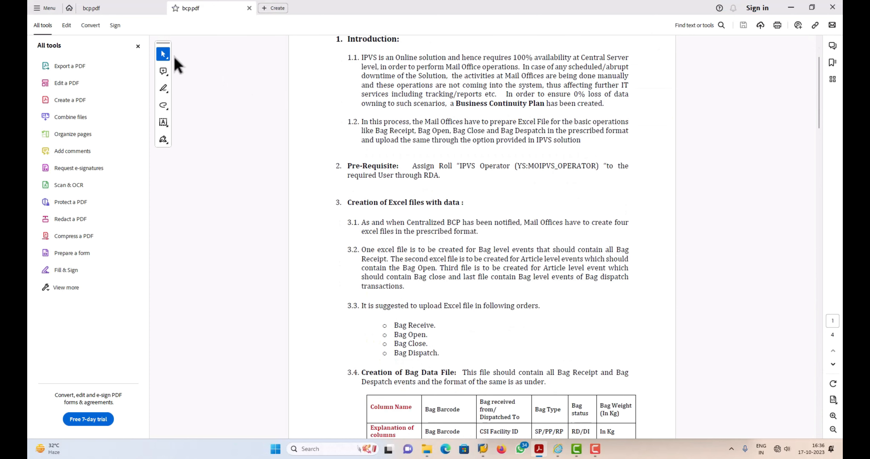
left_click(138, 46)
scroll(537, 202, "down", 1)
scroll(537, 203, "down", 15)
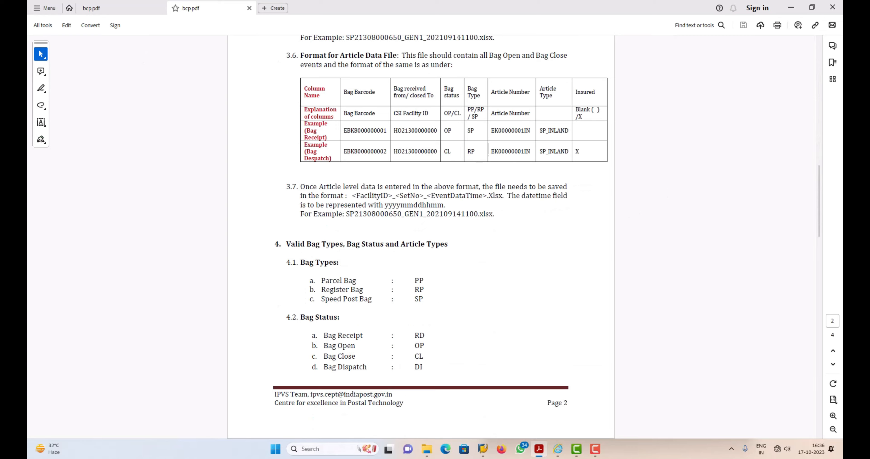
left_click(833, 7)
left_click(399, 242)
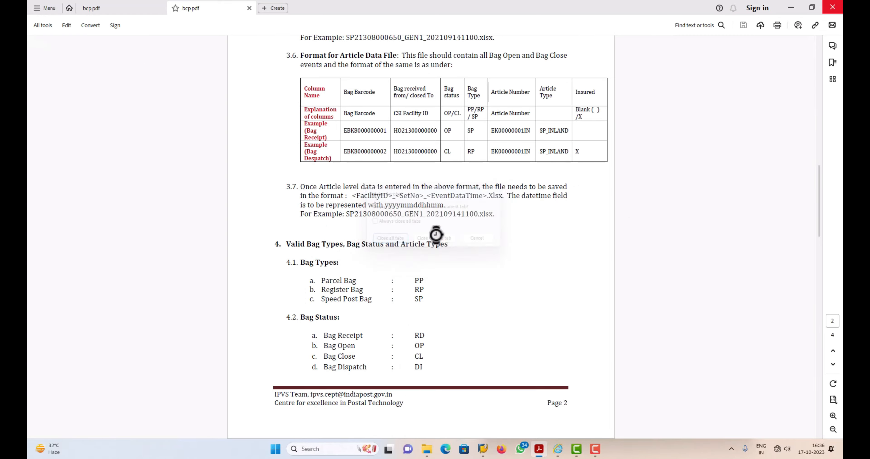
Open the all nsh workbook from the all office folder, examine its list of NSH facility IDs, and close it.
left_click(580, 108)
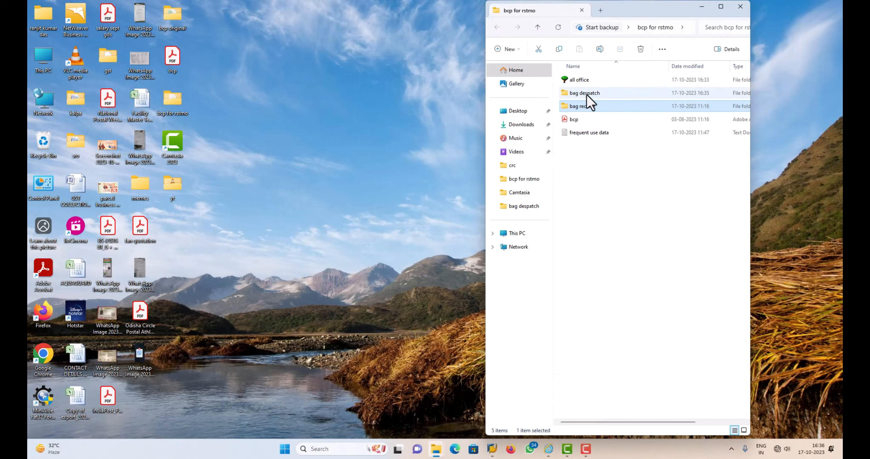
double_click(586, 82)
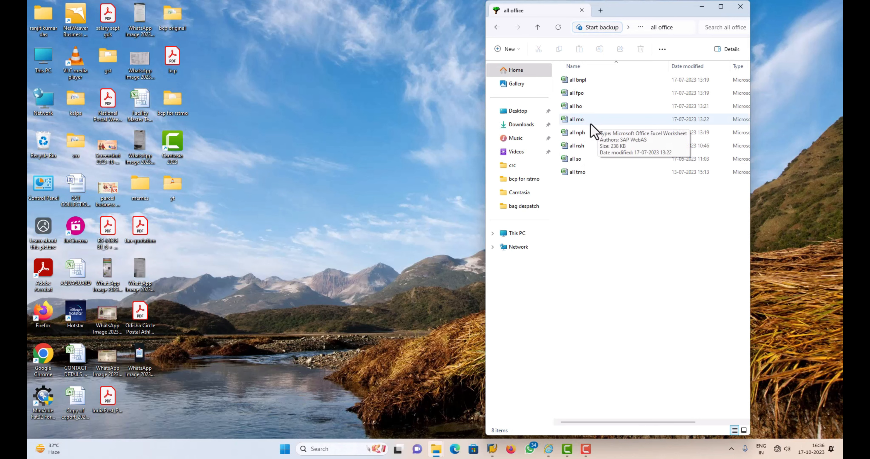
left_click(588, 150)
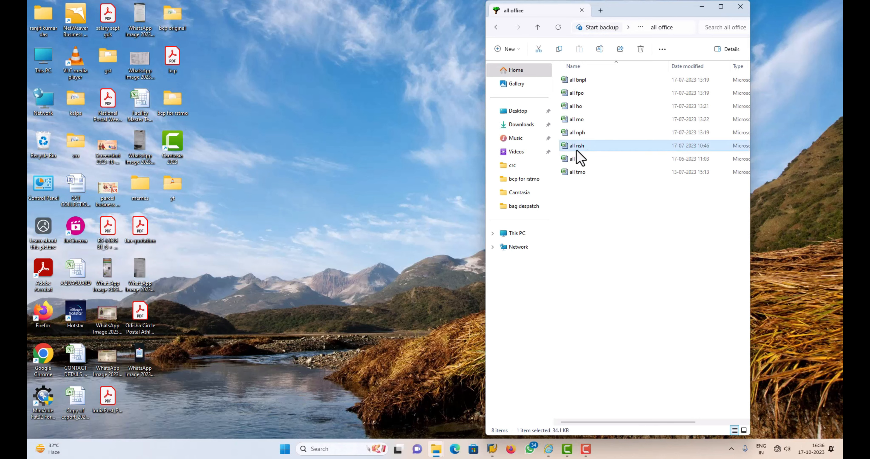
double_click(585, 147)
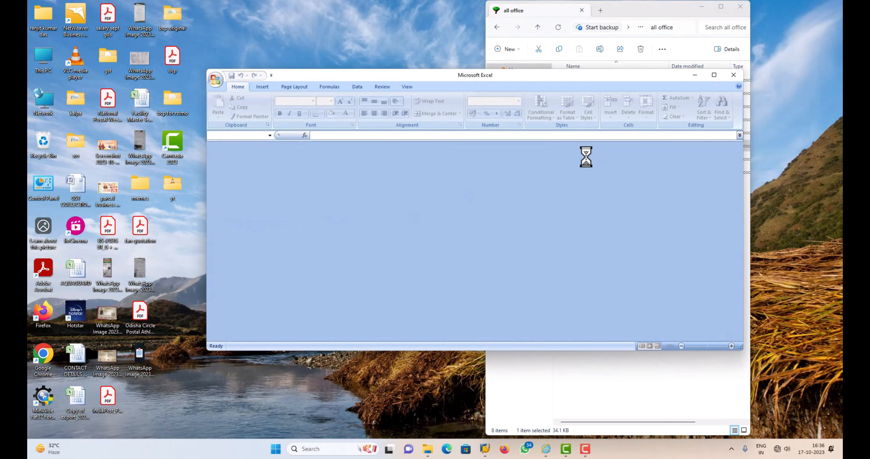
scroll(297, 251, "down", 5)
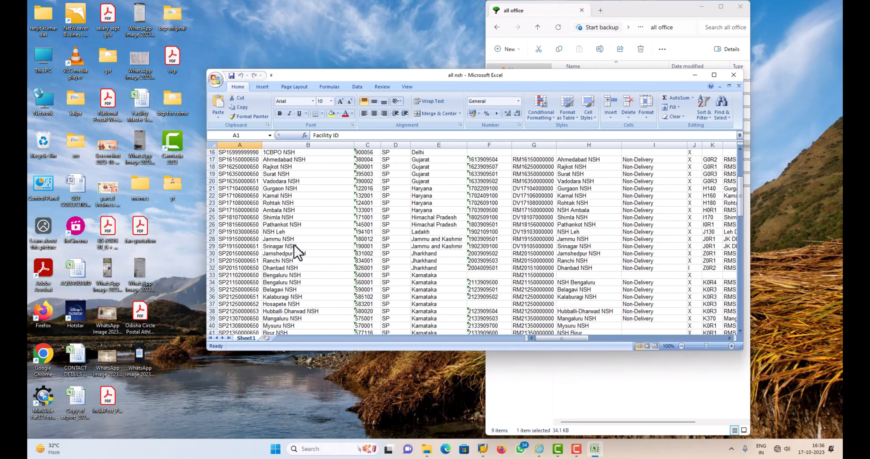
left_click(734, 75)
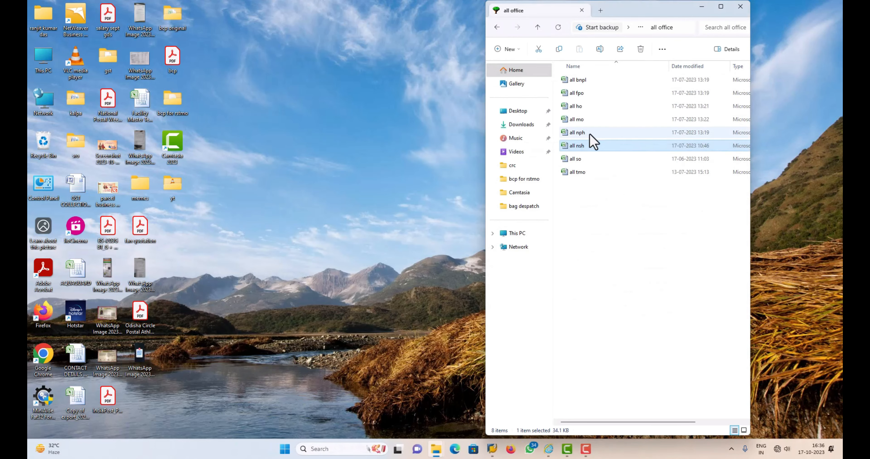
Open the all nph workbook from the all office folder and maximize its window.
double_click(596, 140)
left_click(295, 226)
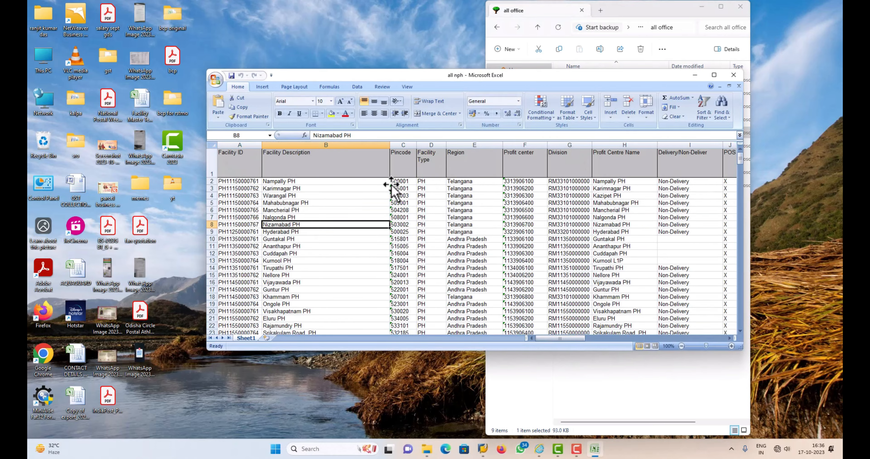
left_click(714, 78)
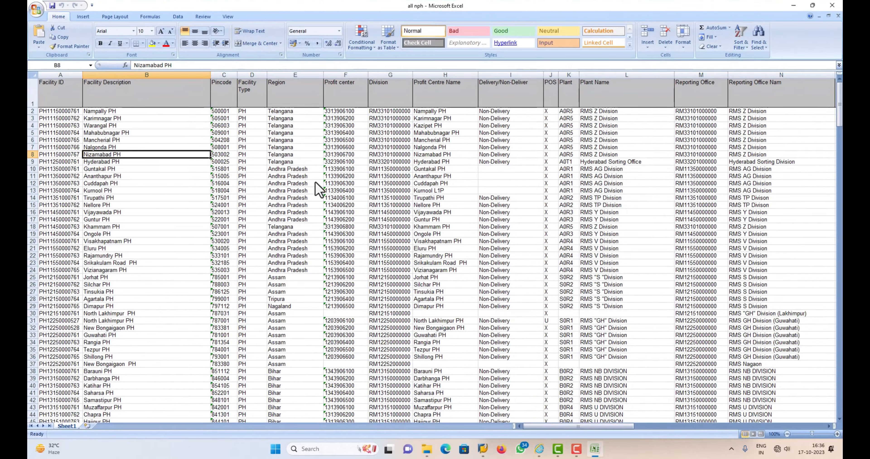
Search the workbook for DELHI, select the facility ID of Delhi Parcel Hub, and close the workbook.
left_click(117, 236)
key("ctrl+f")
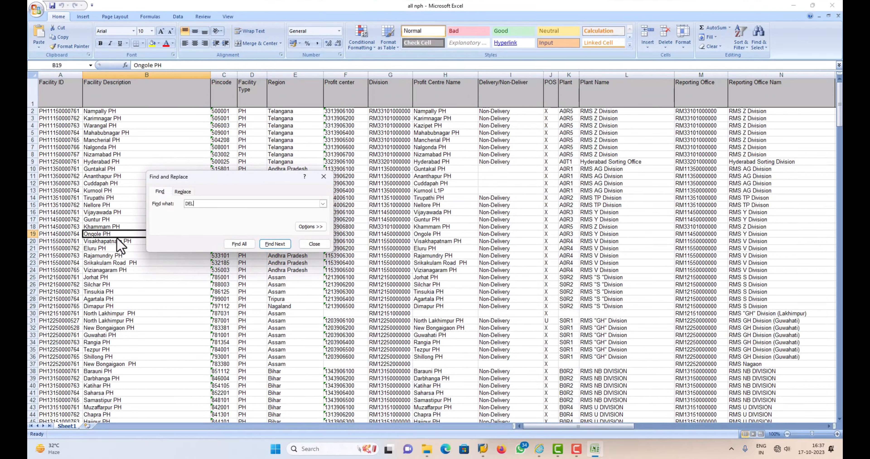
key("Return")
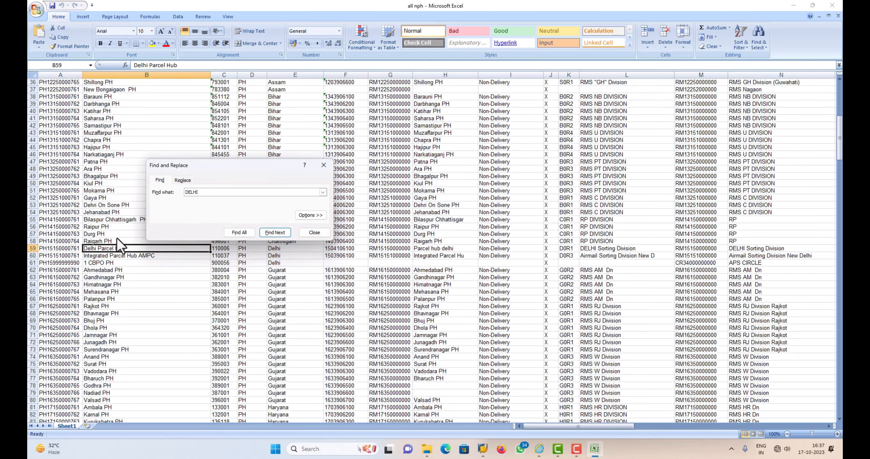
left_click(60, 249)
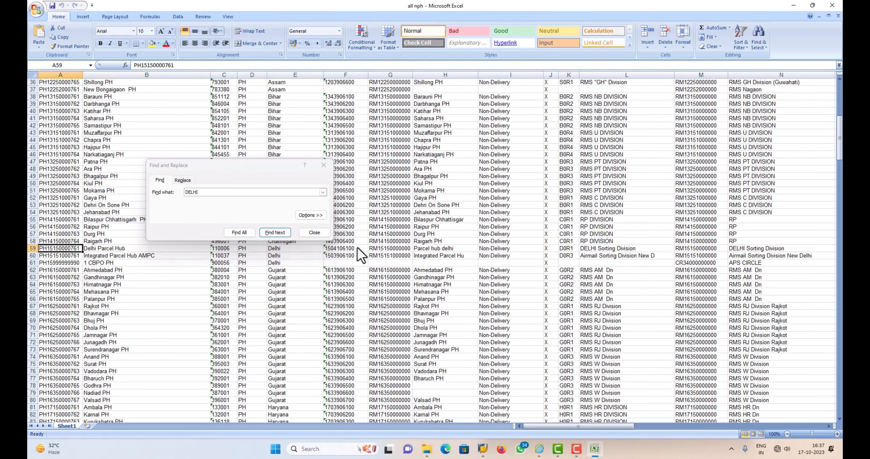
left_click(323, 234)
left_click(839, 3)
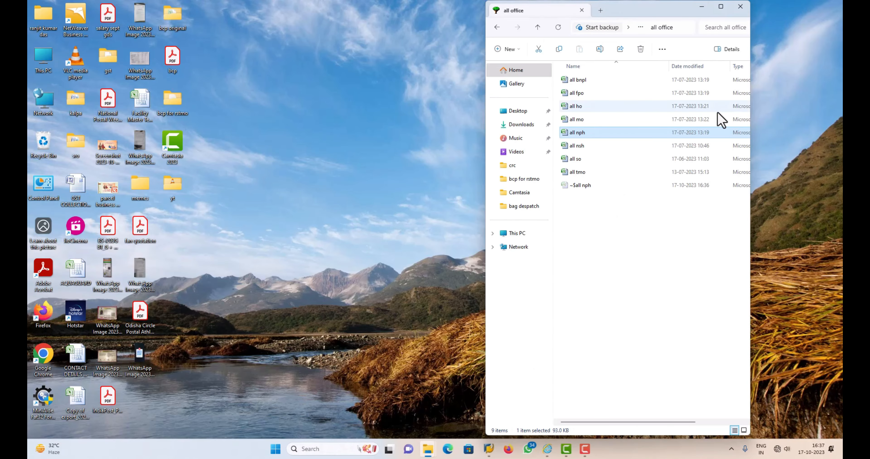
Return from the all office folder to the bcp for rstmo folder.
left_click(635, 265)
left_click(501, 27)
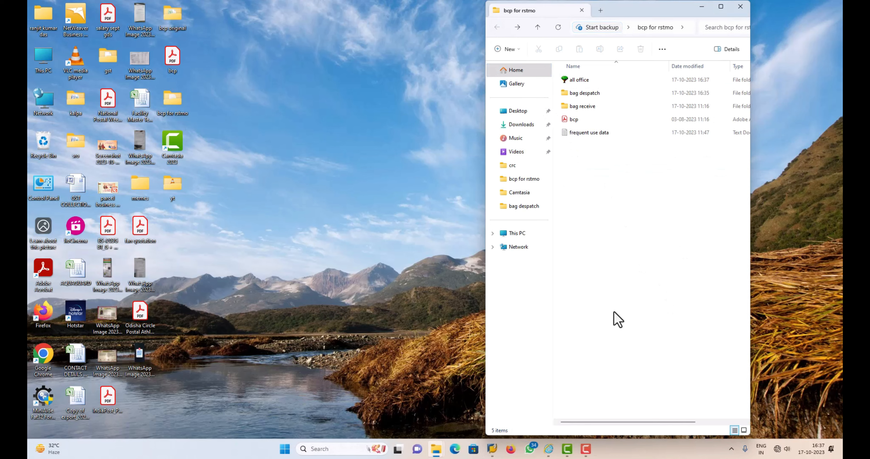
left_click(586, 448)
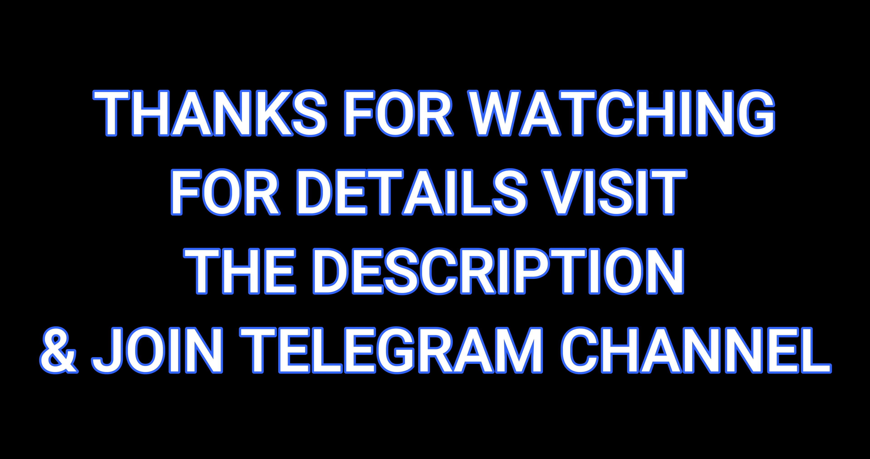